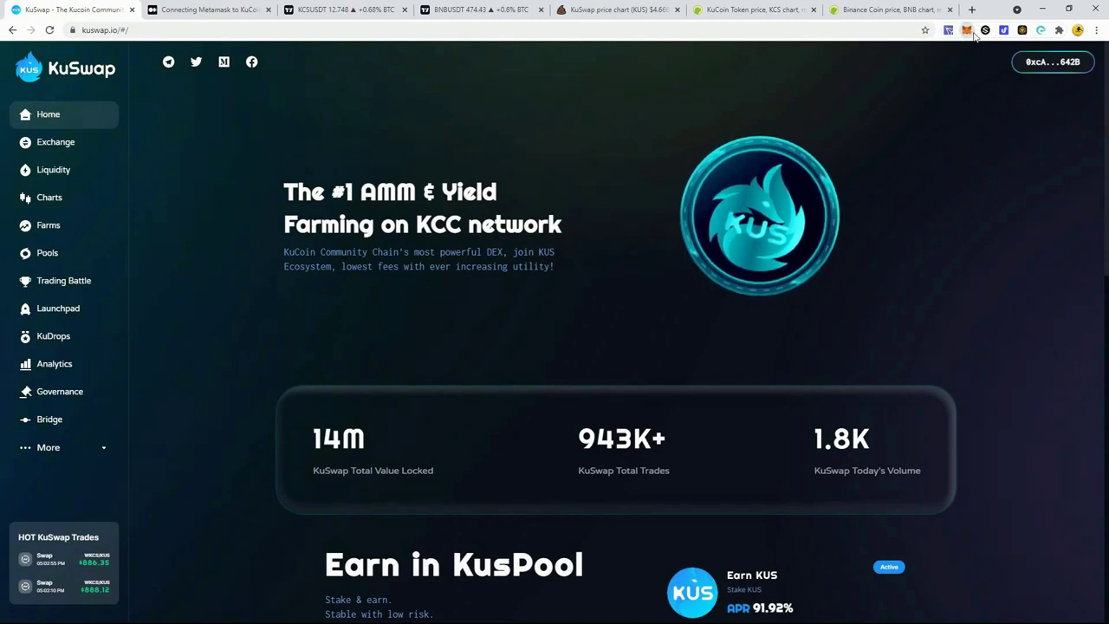
# Bring up MetaMask's Custom RPC network form, then switch to the KCC connection guide article.
pyautogui.click(969, 31)
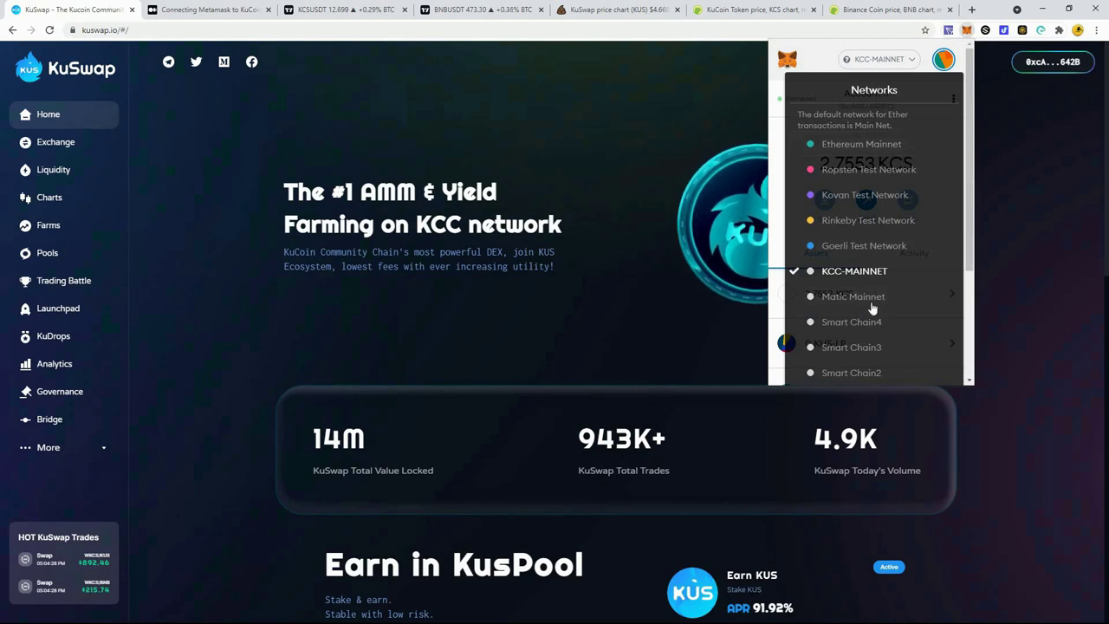
pyautogui.scroll(-3, 872, 309)
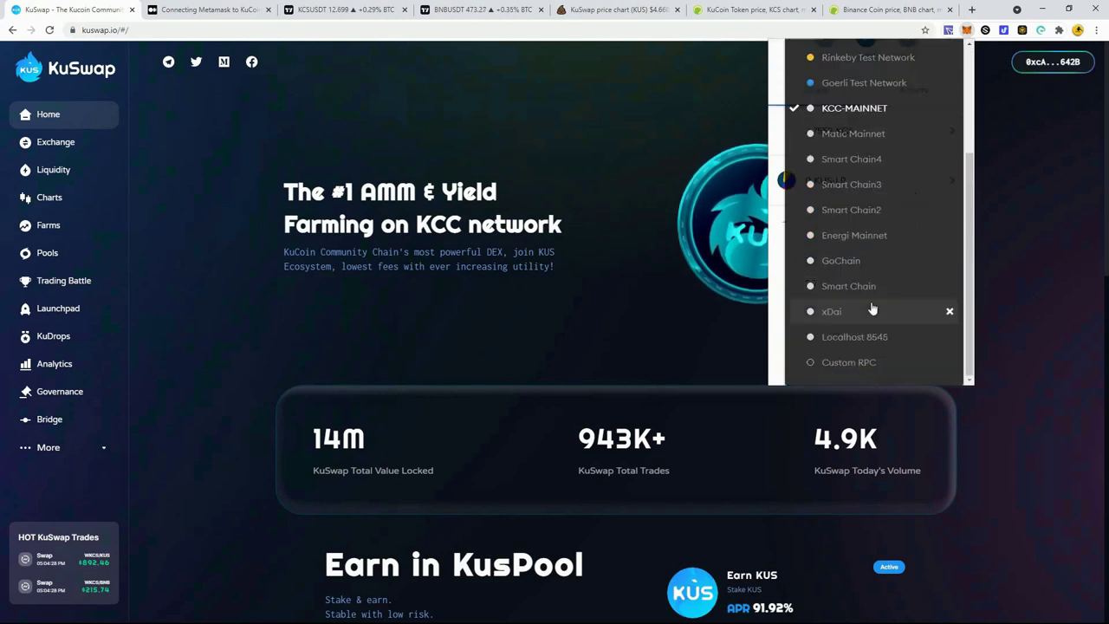
pyautogui.click(838, 364)
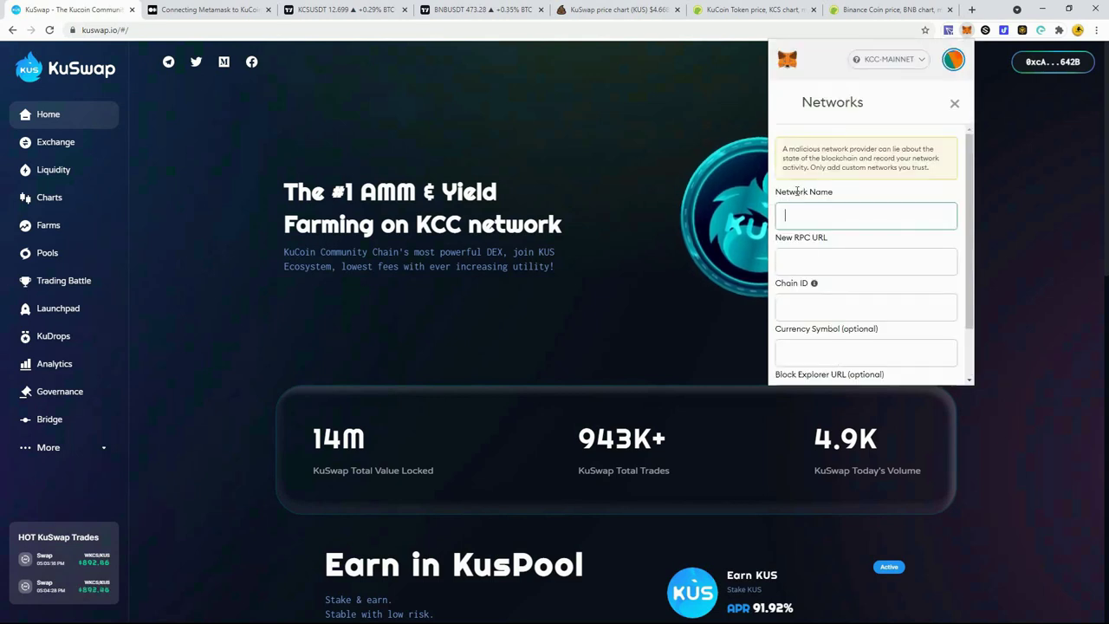
pyautogui.scroll(-2, 809, 336)
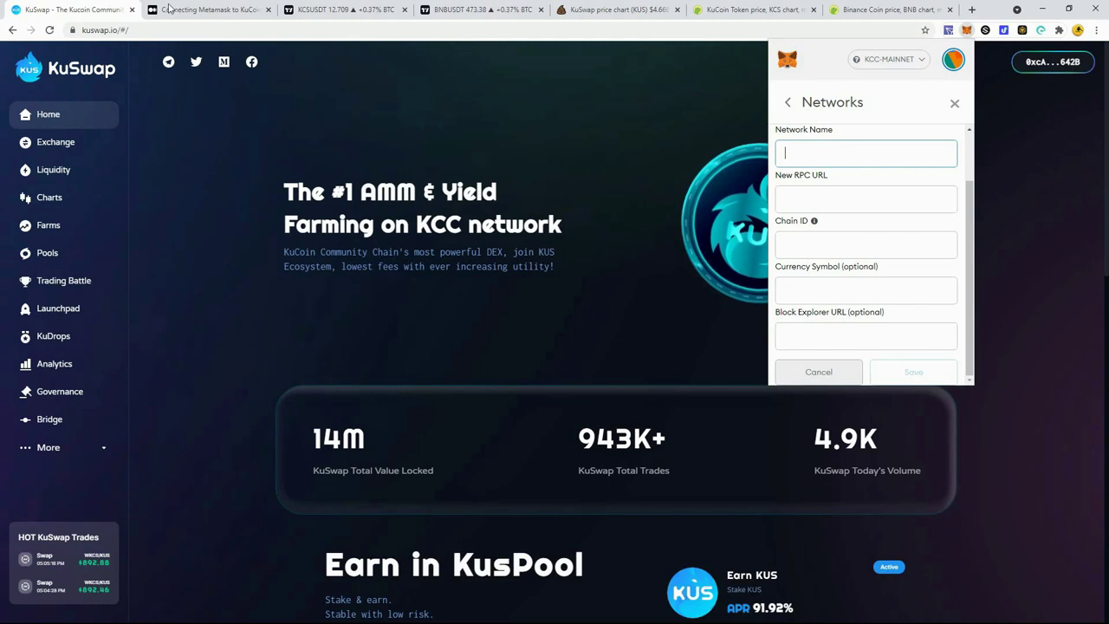
pyautogui.click(208, 10)
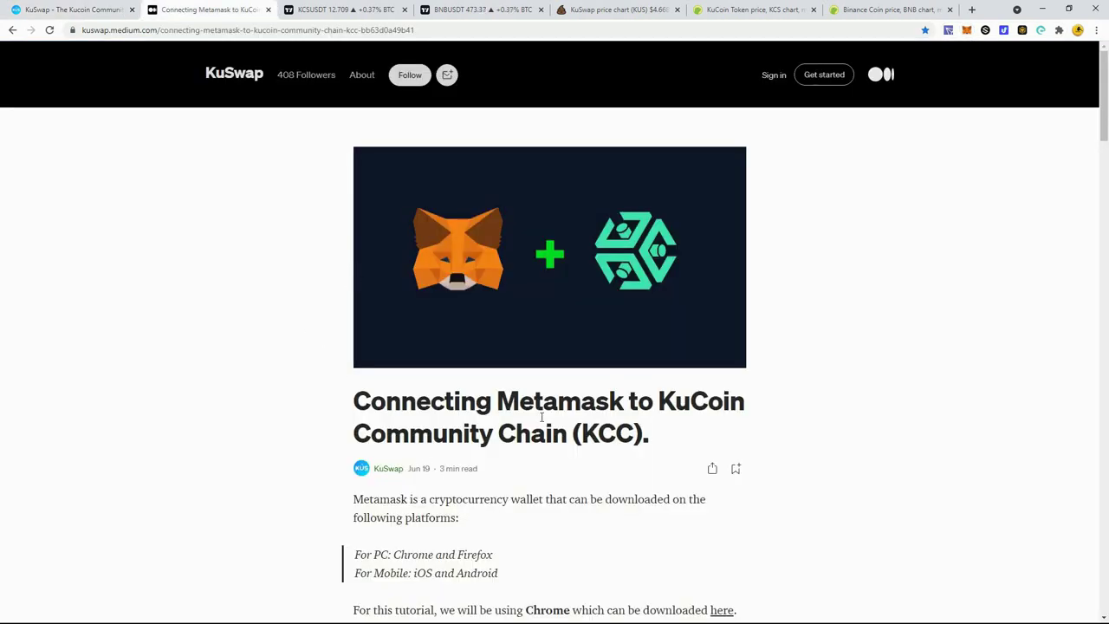
# Read through the 'Connecting Metamask to KuCoin Community Chain' article, then return to the KuSwap tab.
pyautogui.scroll(-4, 538, 424)
pyautogui.scroll(-2, 536, 423)
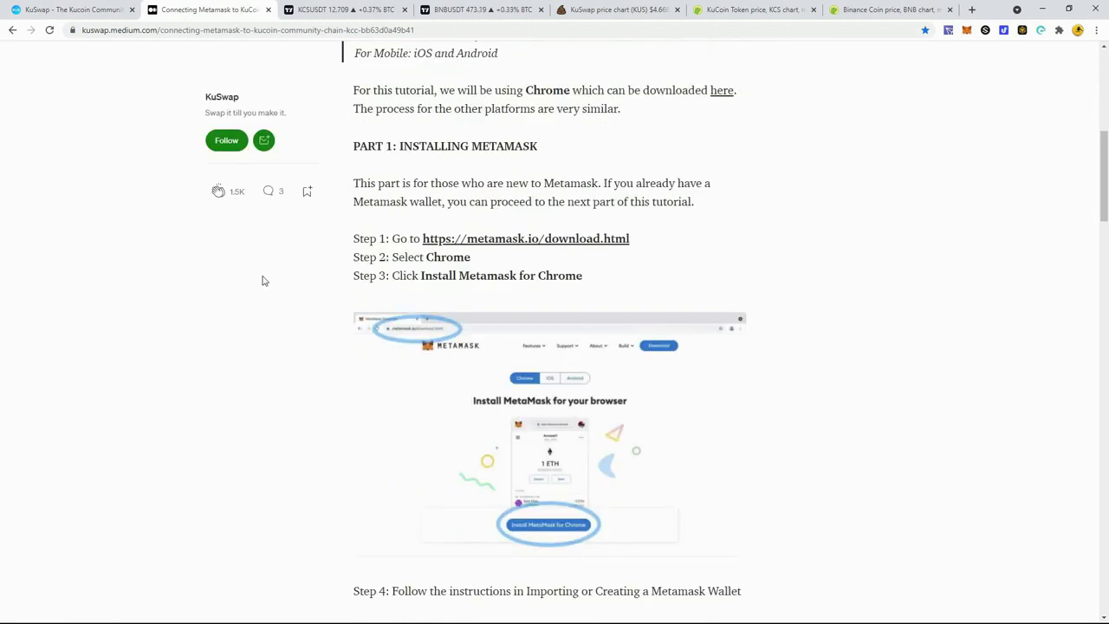
pyautogui.scroll(-1, 265, 280)
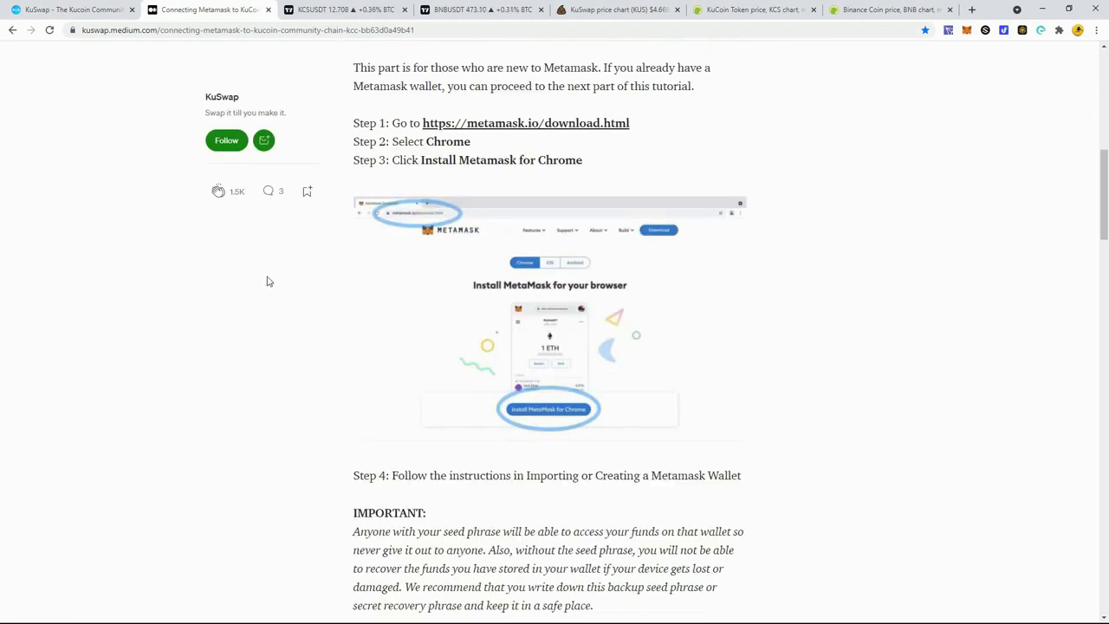
pyautogui.scroll(-2, 266, 281)
pyautogui.scroll(-3, 269, 282)
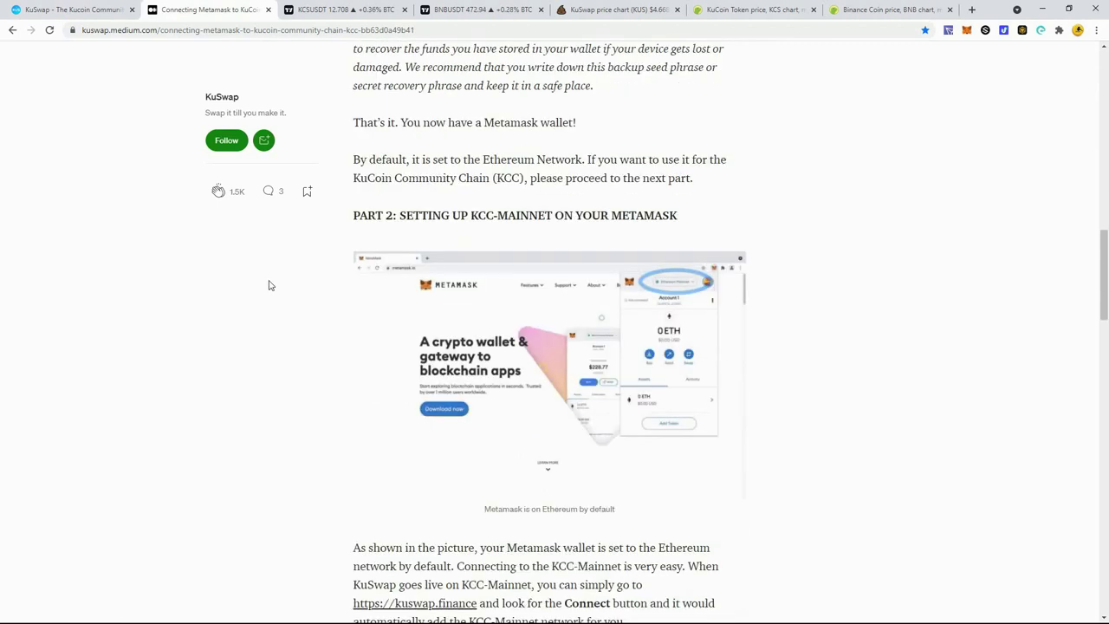
pyautogui.moveTo(1105, 297); pyautogui.dragTo(1104, 110)
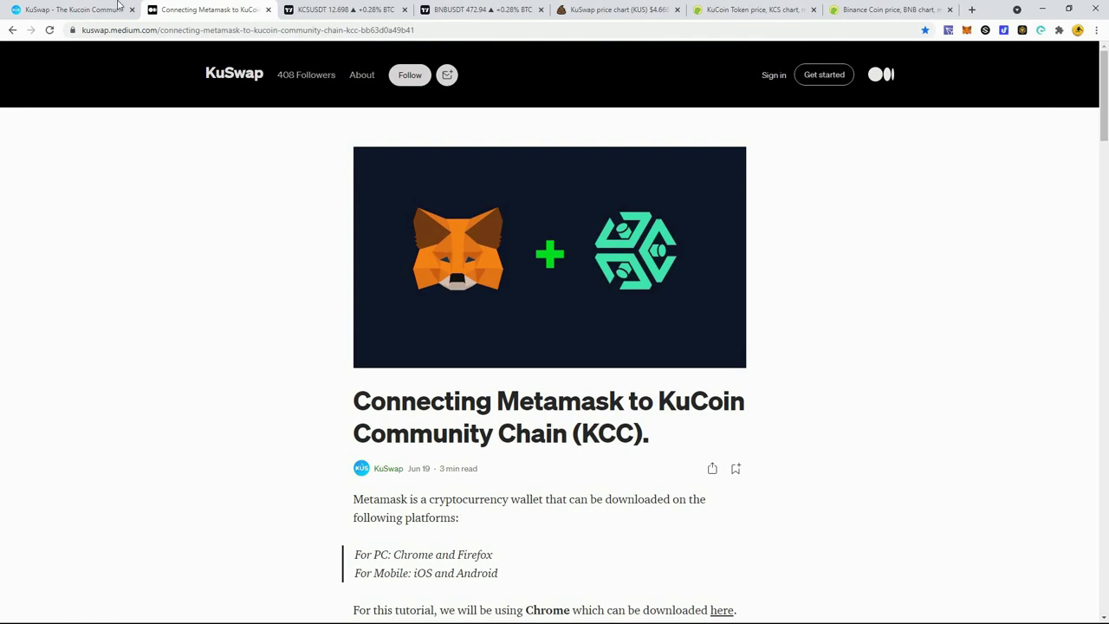
pyautogui.click(77, 7)
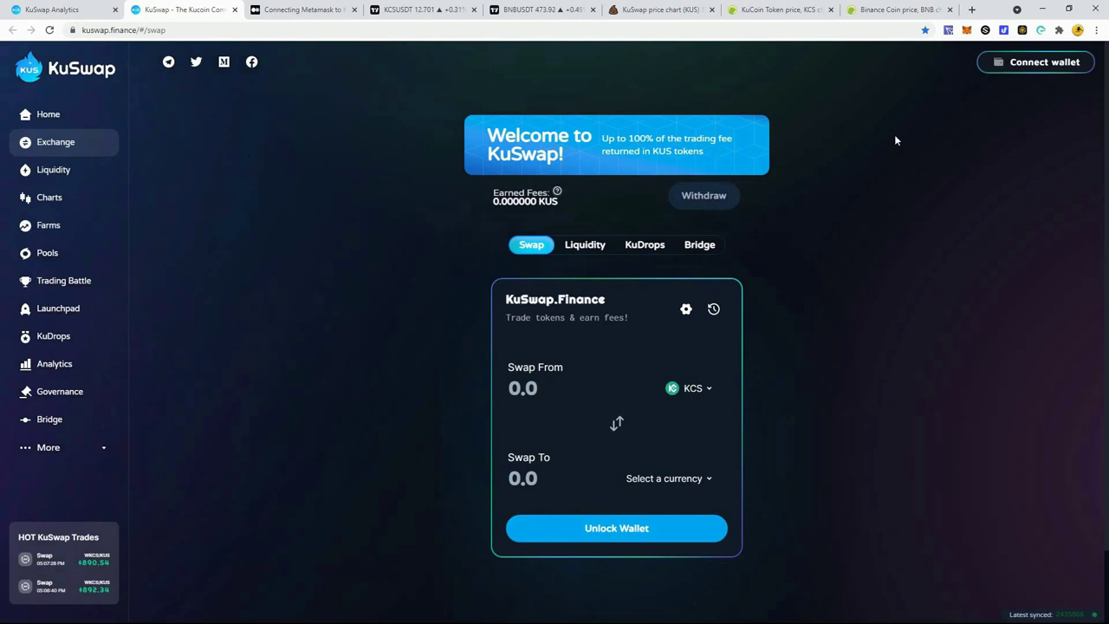
# Connect the MetaMask wallet to KuSwap and go to the KuFarms page.
pyautogui.click(1008, 68)
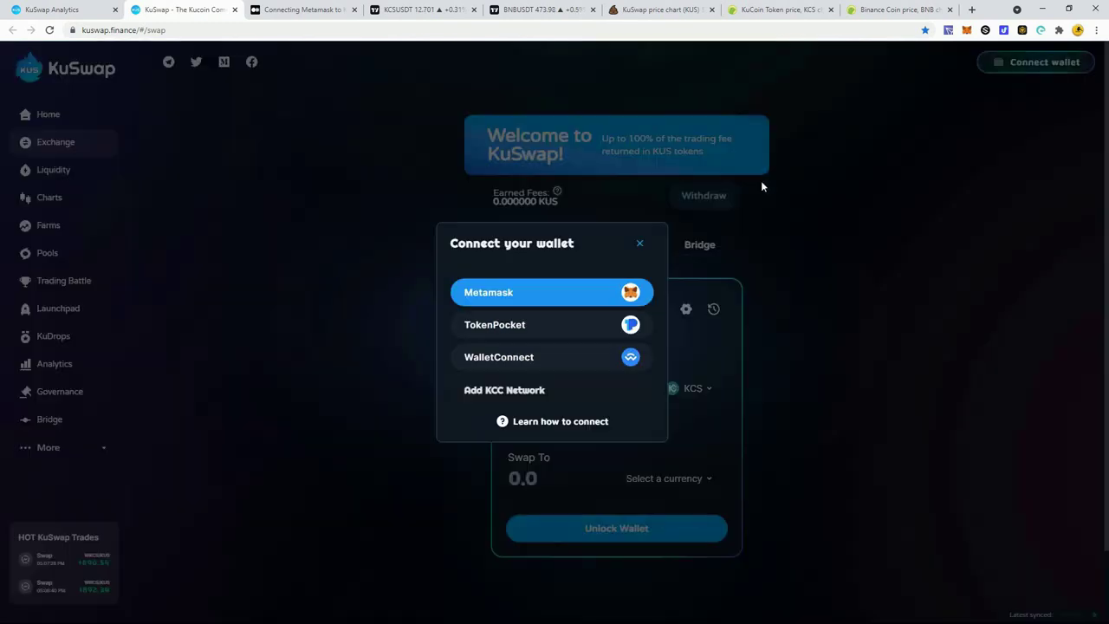
pyautogui.click(525, 292)
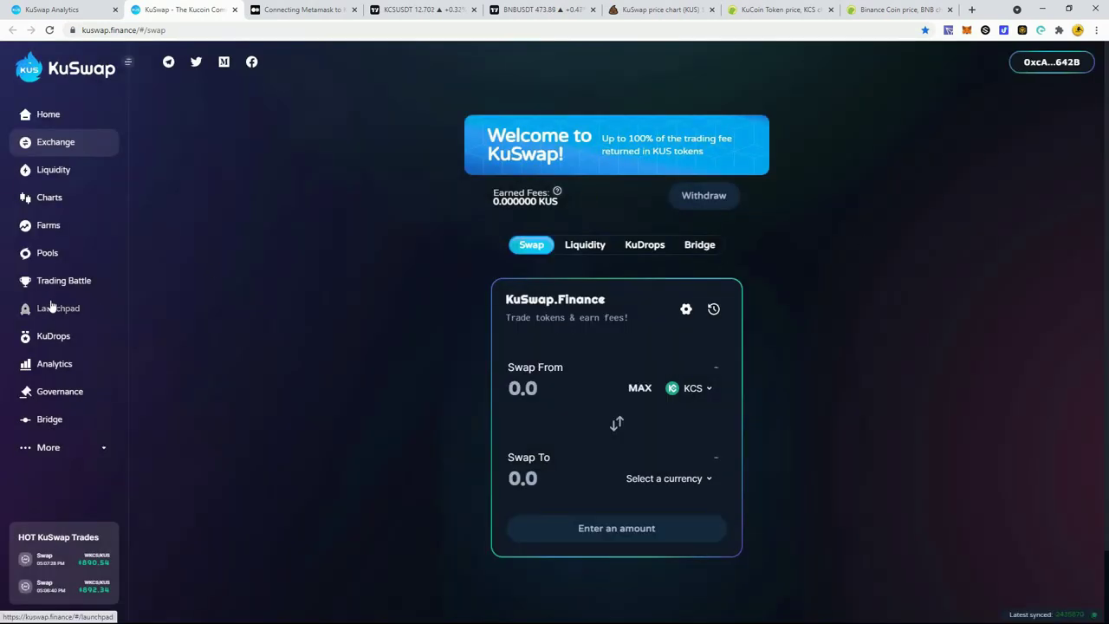
pyautogui.click(45, 224)
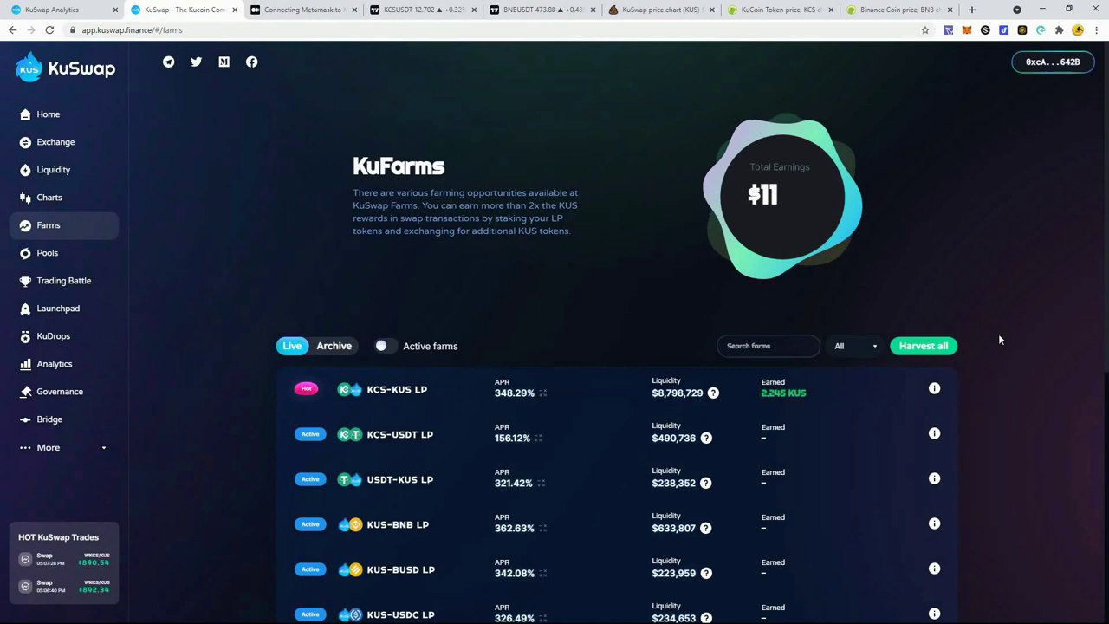
# Check the KCS-KUS LP farm's ROI estimate, then harvest its 2.245 KUS, confirming in MetaMask.
pyautogui.moveTo(572, 367)
pyautogui.click(911, 391)
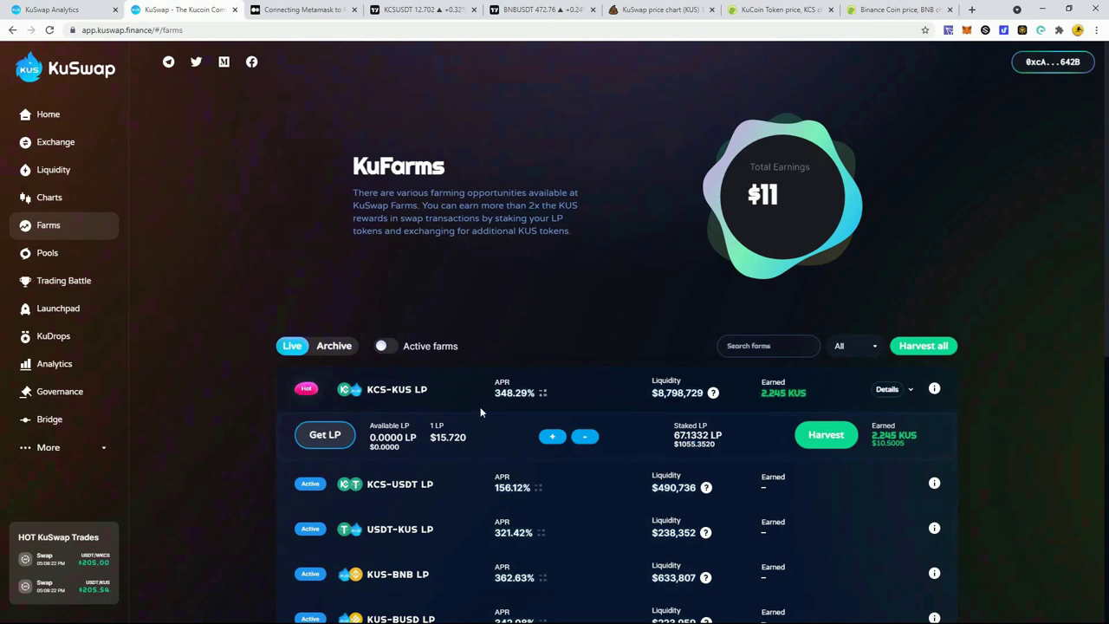
pyautogui.click(543, 394)
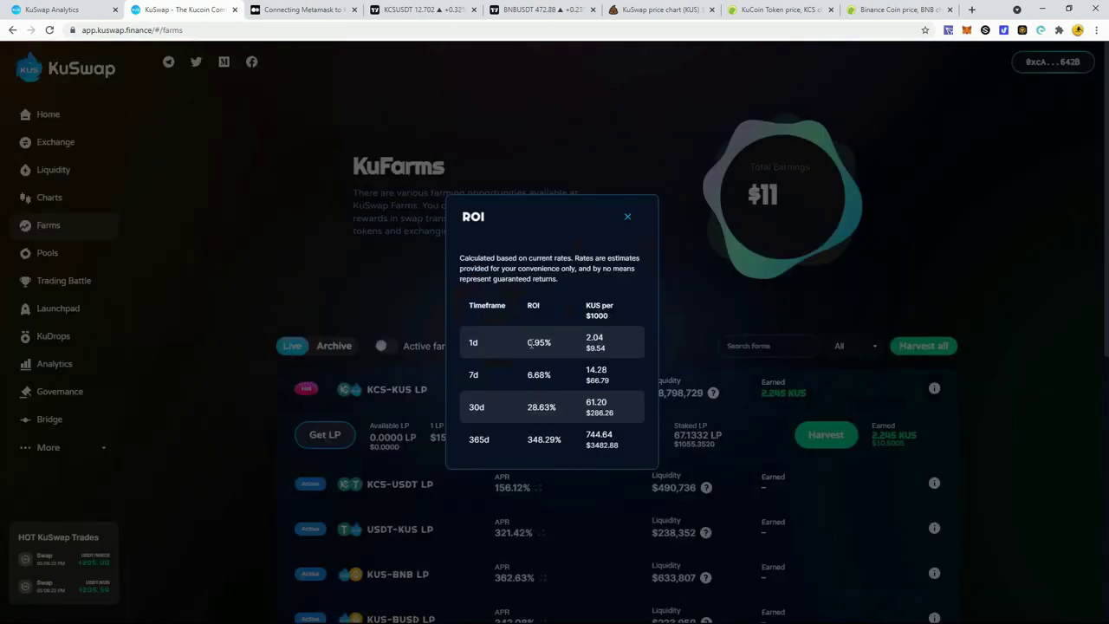
pyautogui.click(629, 216)
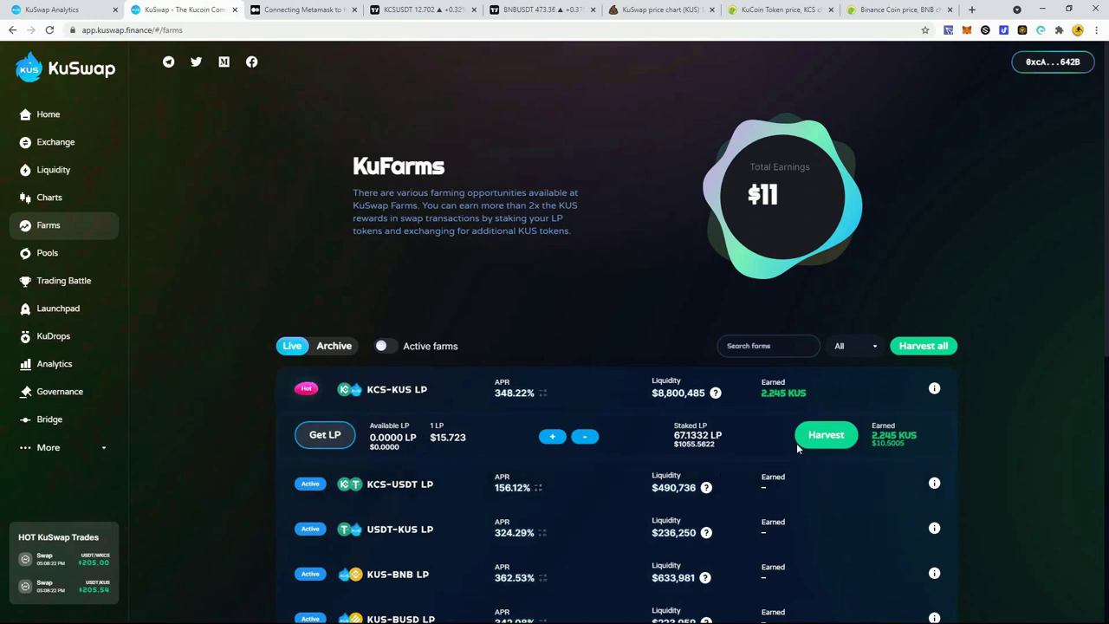
pyautogui.click(822, 435)
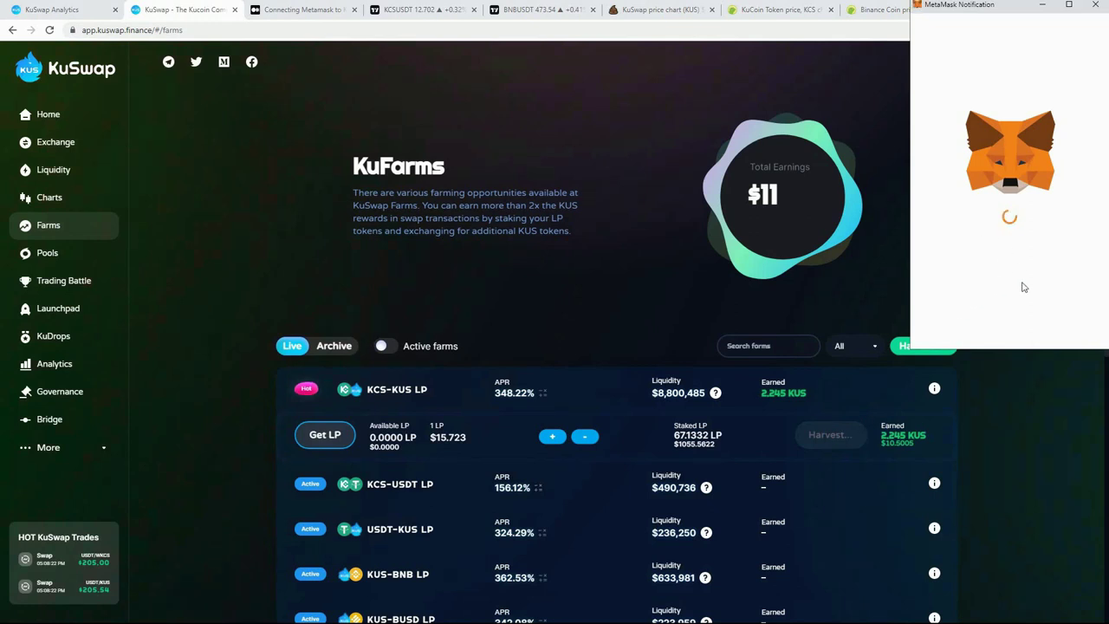
pyautogui.click(1048, 325)
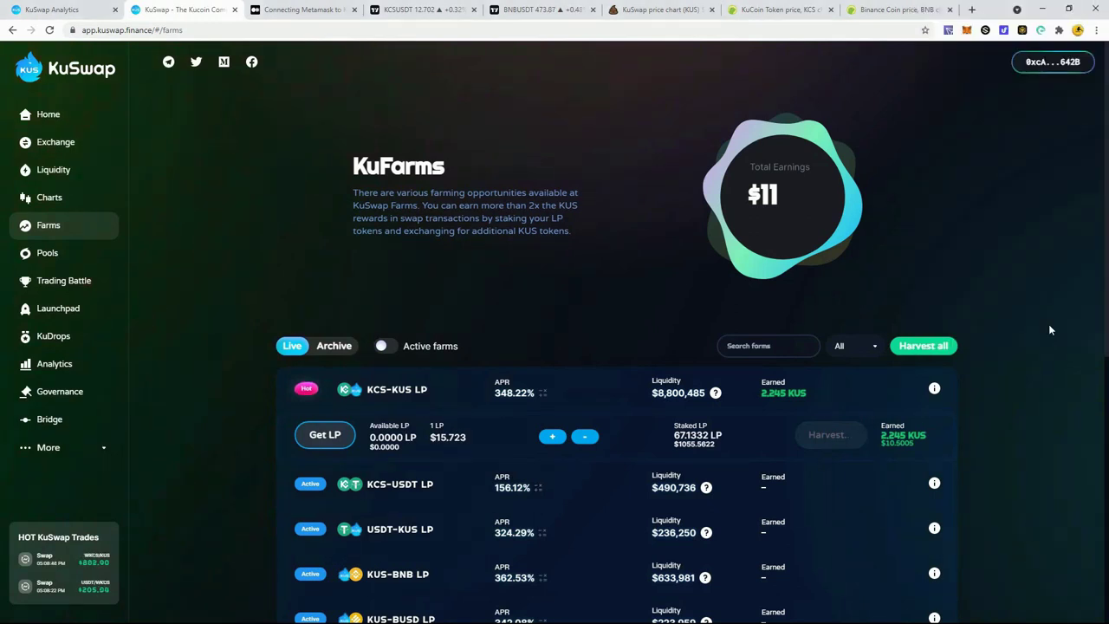
# Review the KUS pools' 158.80% Auto Compound APY, then return to the farms showing 0.000 KUS earned.
pyautogui.click(50, 252)
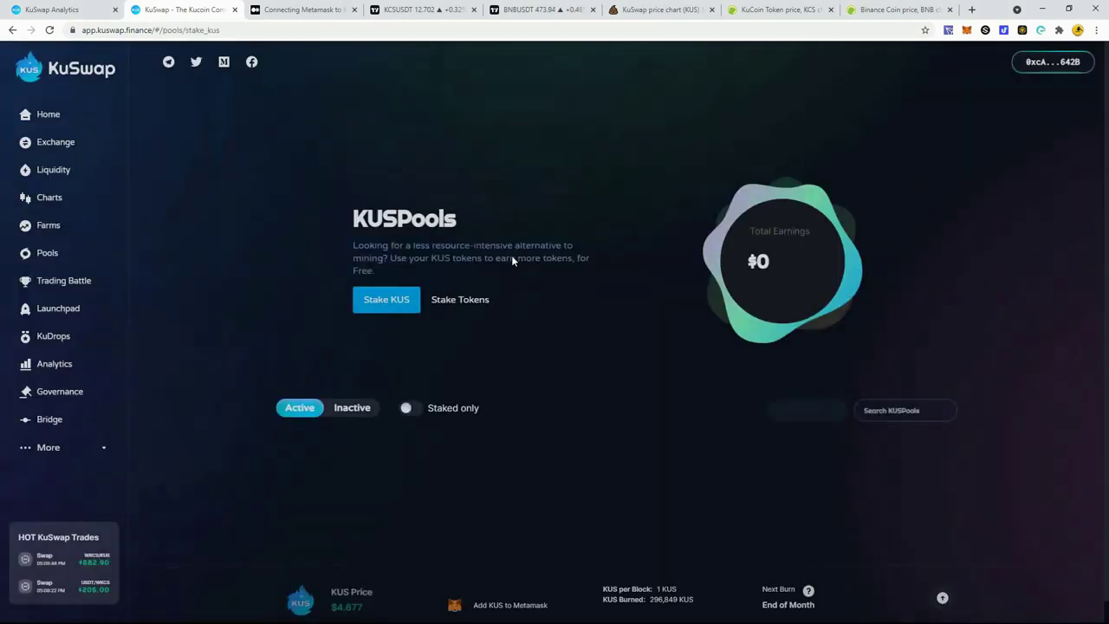
pyautogui.scroll(-1, 601, 325)
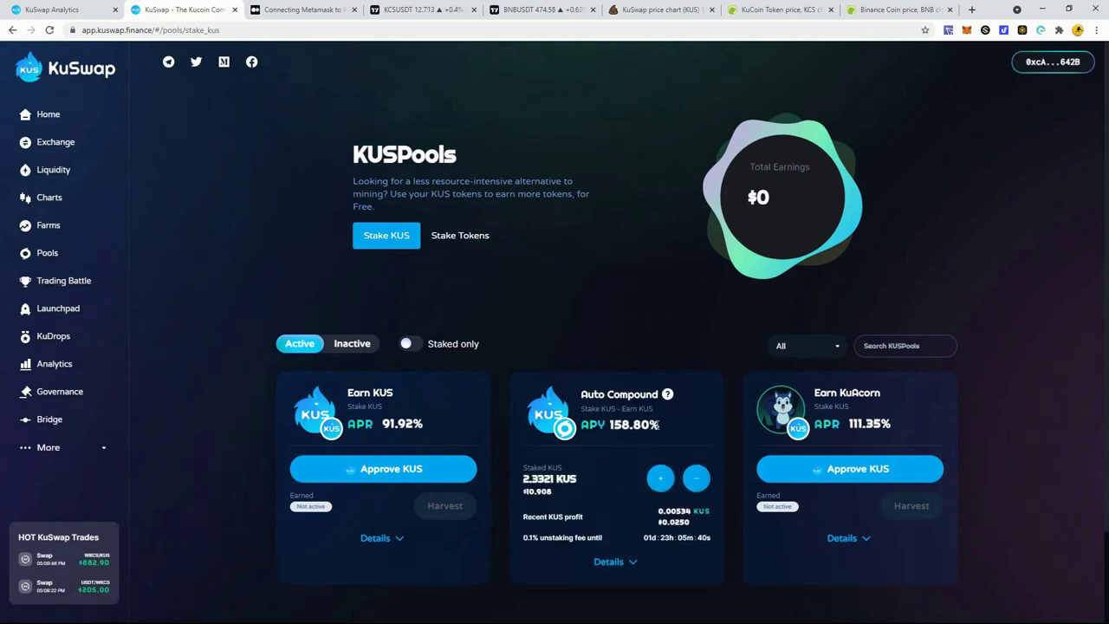
pyautogui.moveTo(660, 425); pyautogui.dragTo(610, 428)
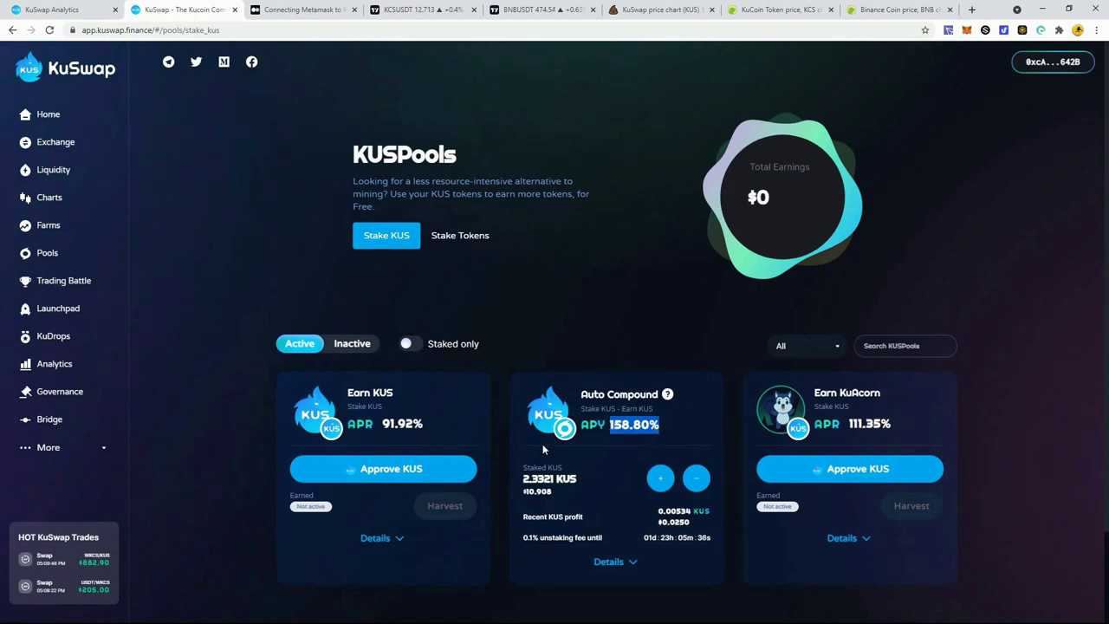
pyautogui.click(598, 413)
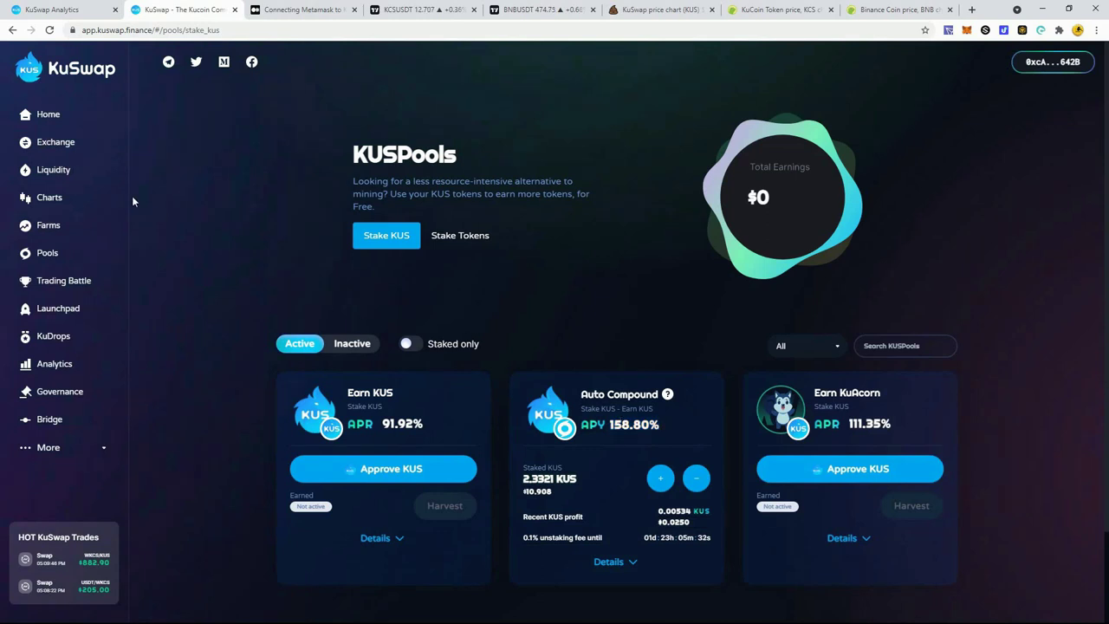
pyautogui.click(46, 228)
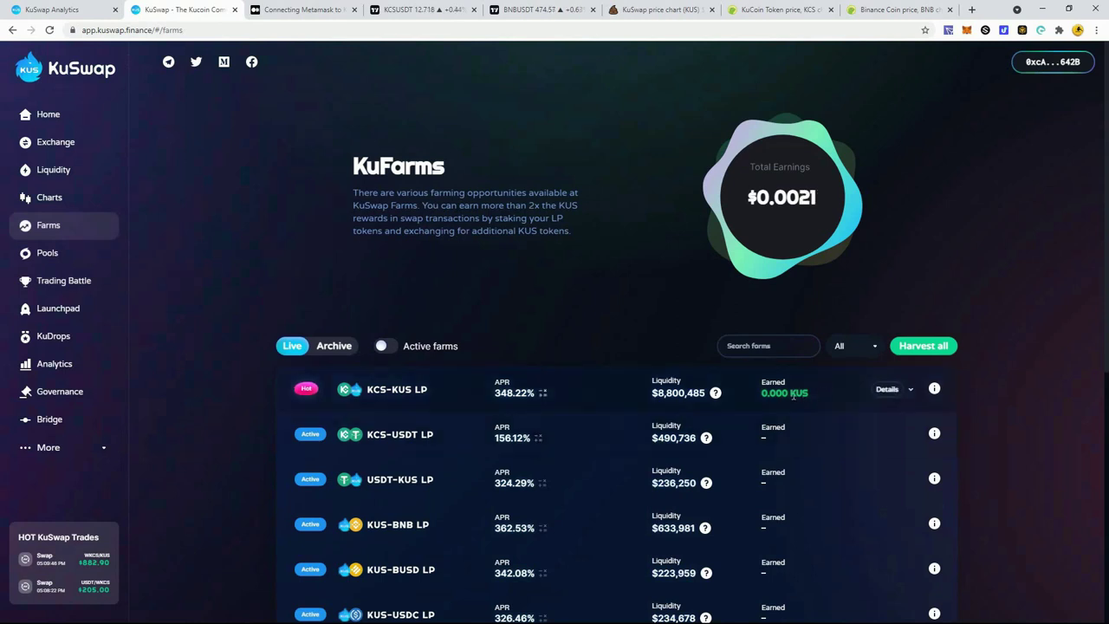
# Go to the Swap page and set KUS as the Swap From token and KCS as the token received.
pyautogui.click(794, 396)
pyautogui.click(794, 396)
pyautogui.click(39, 142)
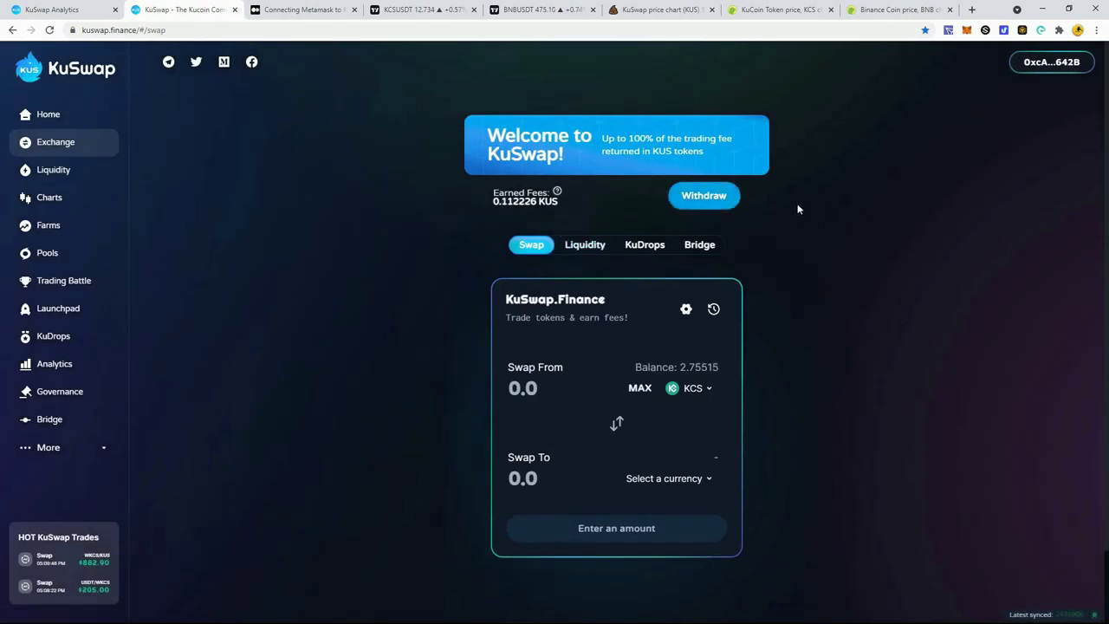
pyautogui.click(616, 424)
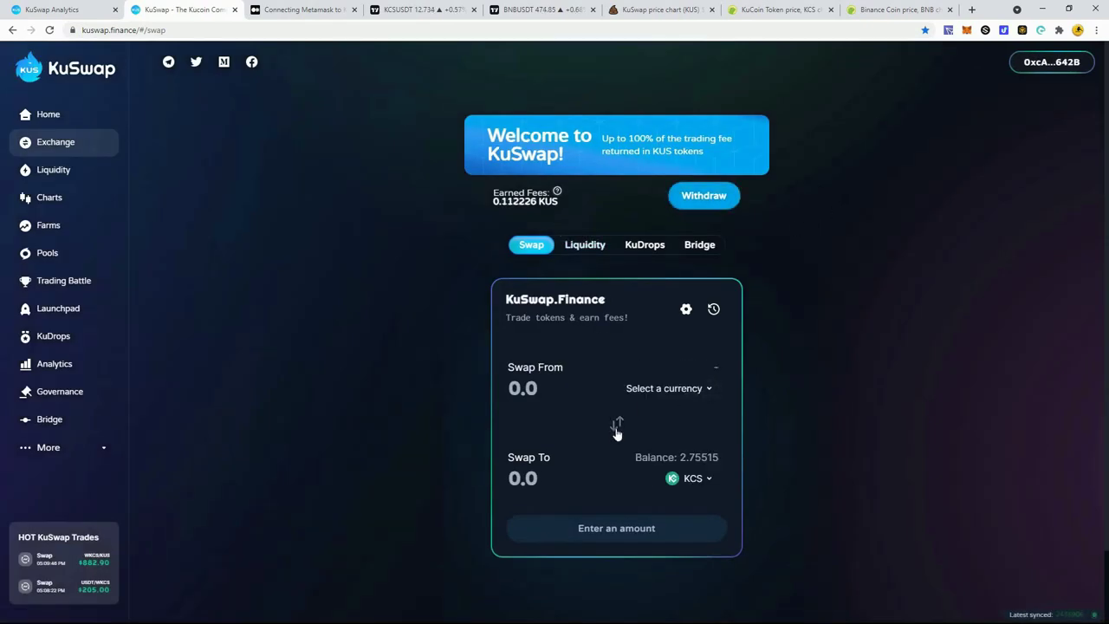
pyautogui.click(706, 390)
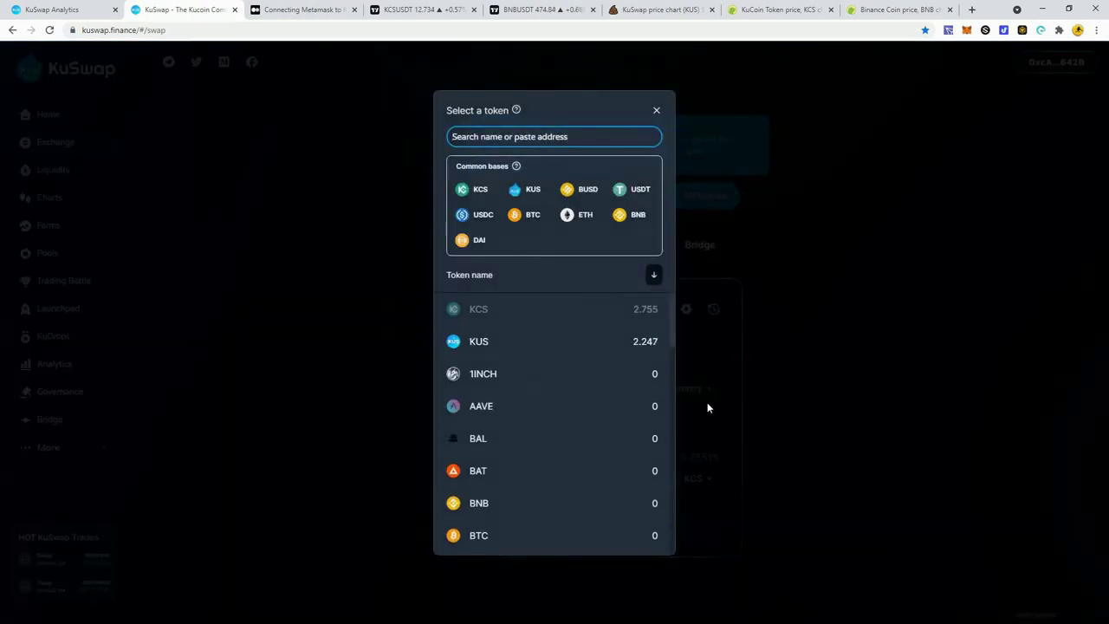
pyautogui.click(520, 340)
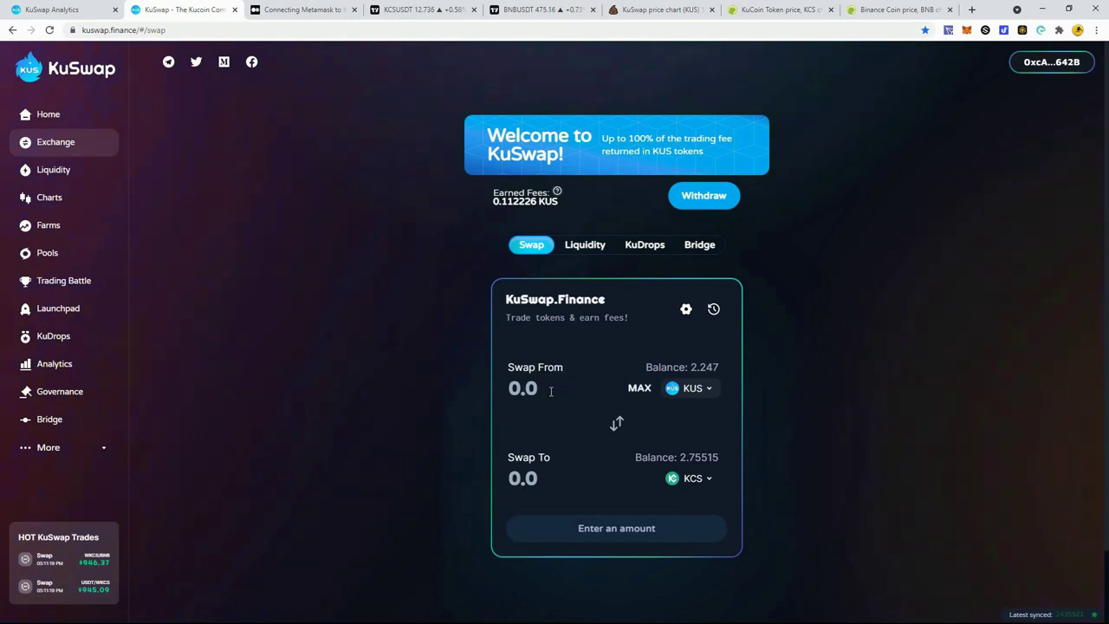
# Swap 1.123 KUS for about 0.409 KCS and confirm the transaction.
pyautogui.click(546, 391)
pyautogui.write('1.')
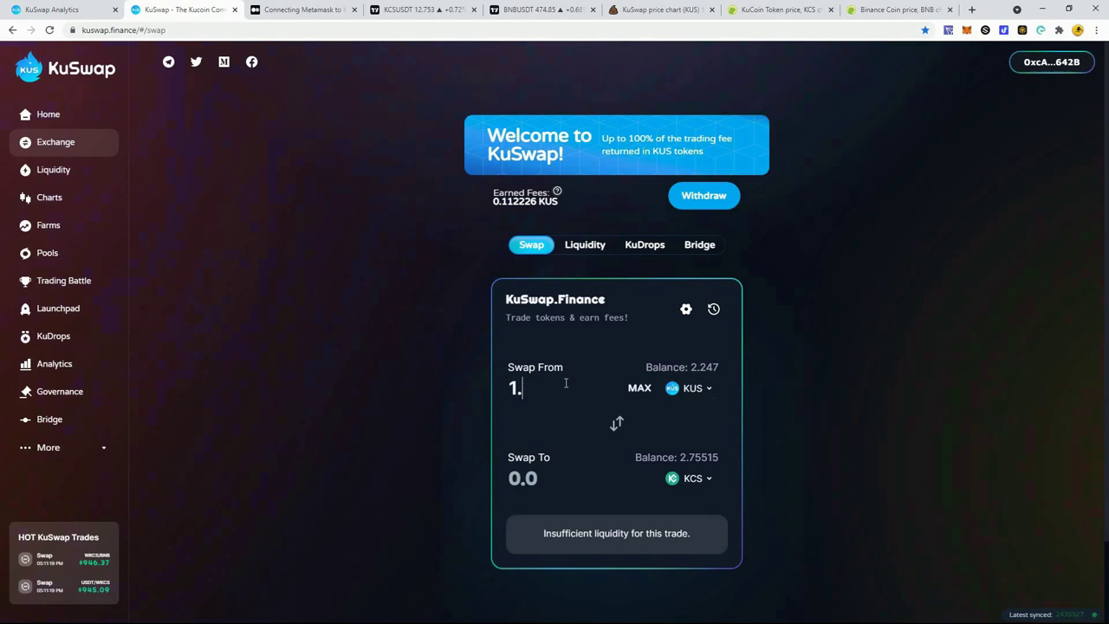
pyautogui.write('1')
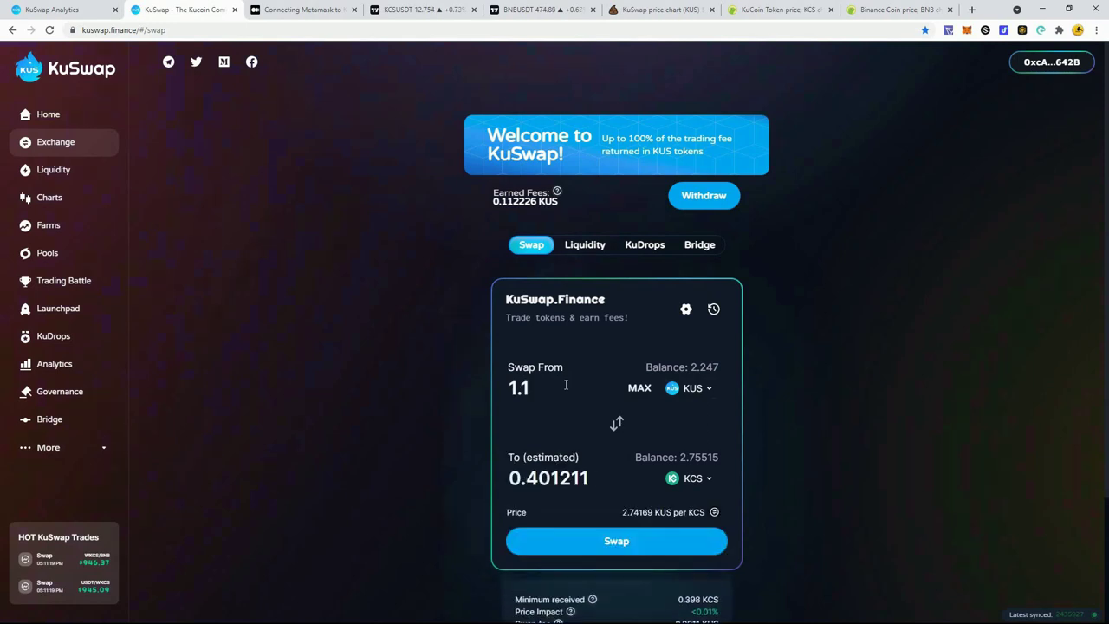
pyautogui.write('23')
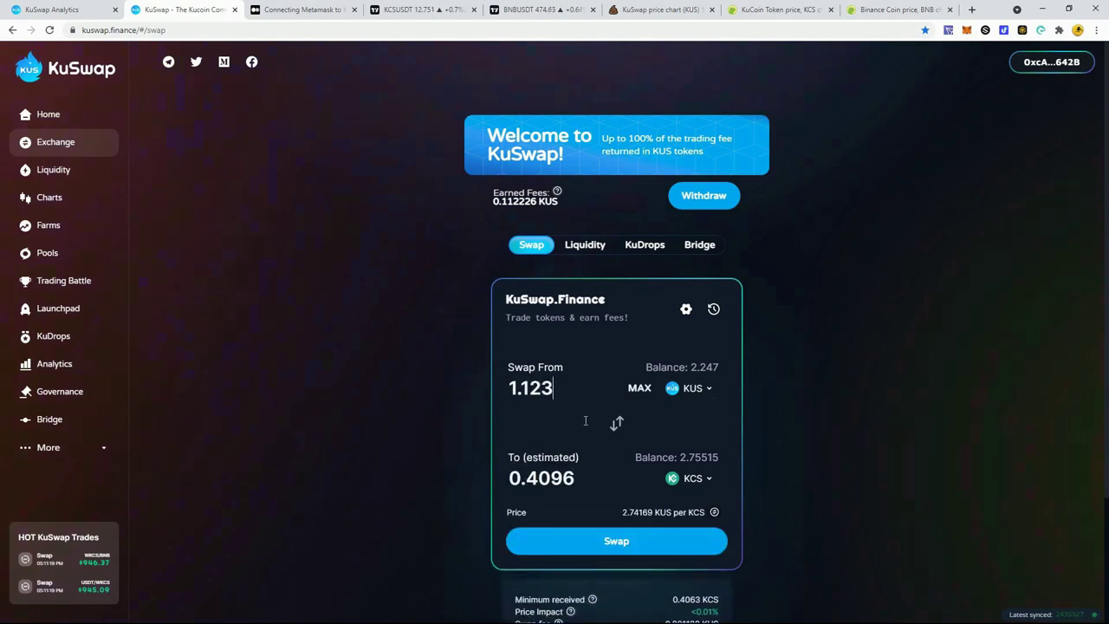
pyautogui.click(614, 545)
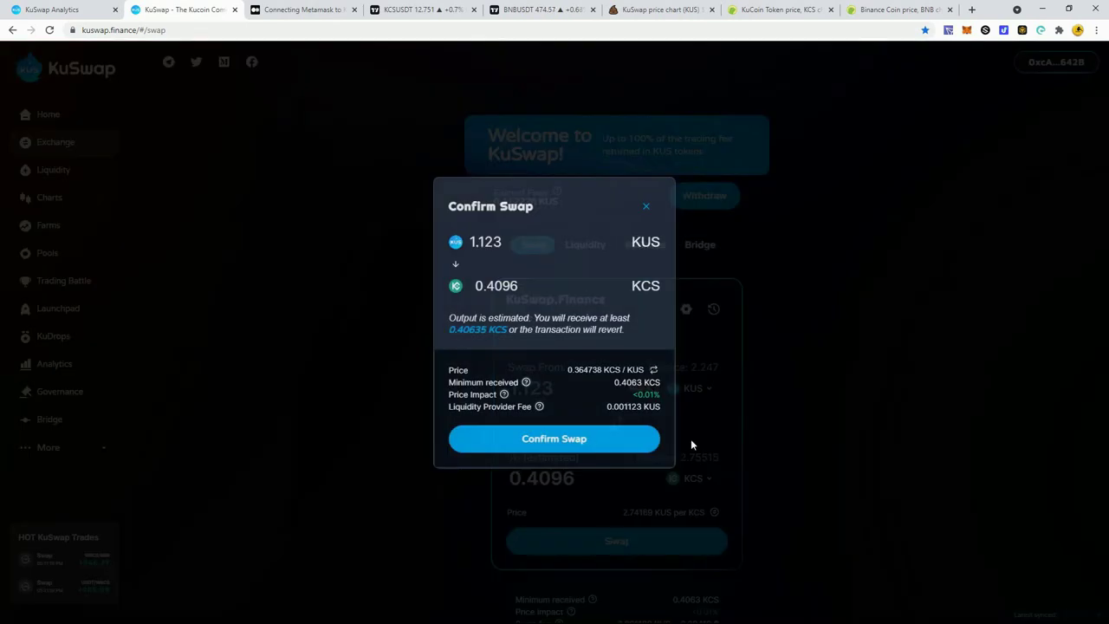
pyautogui.click(532, 440)
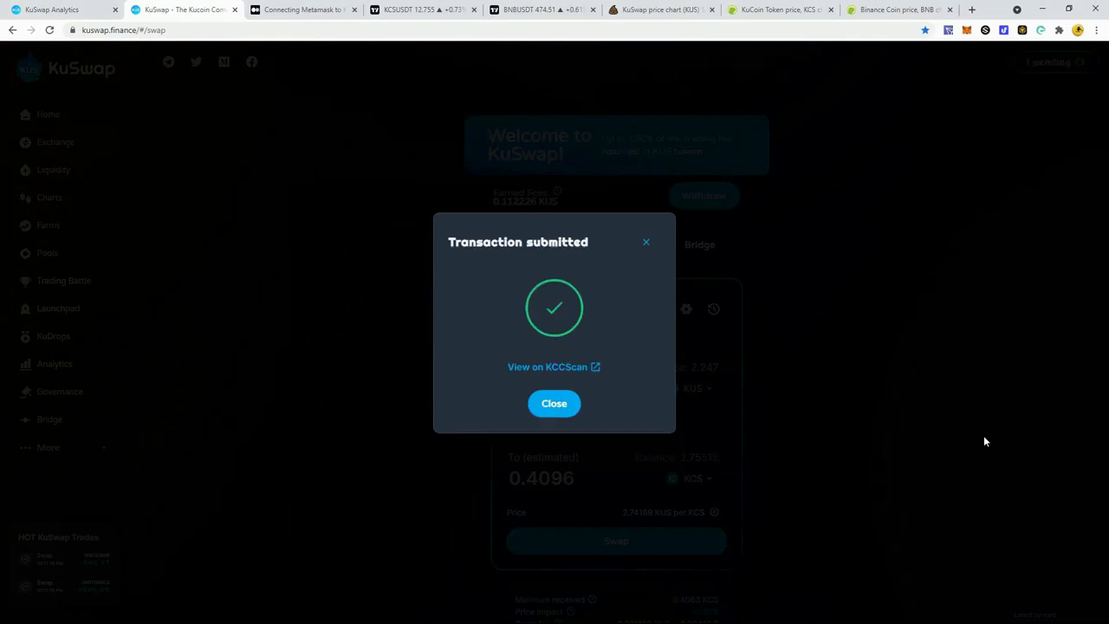
pyautogui.click(571, 386)
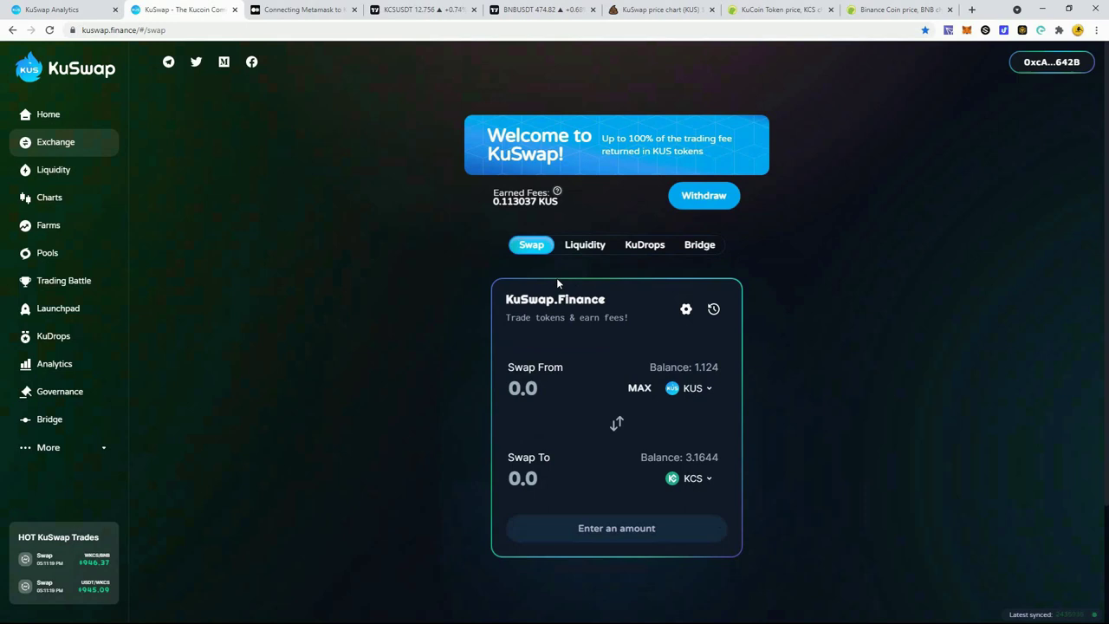
# Start a KUS/KCS liquidity deposit using the full 1.124 KUS balance matched by 0.410378 KCS.
pyautogui.click(583, 245)
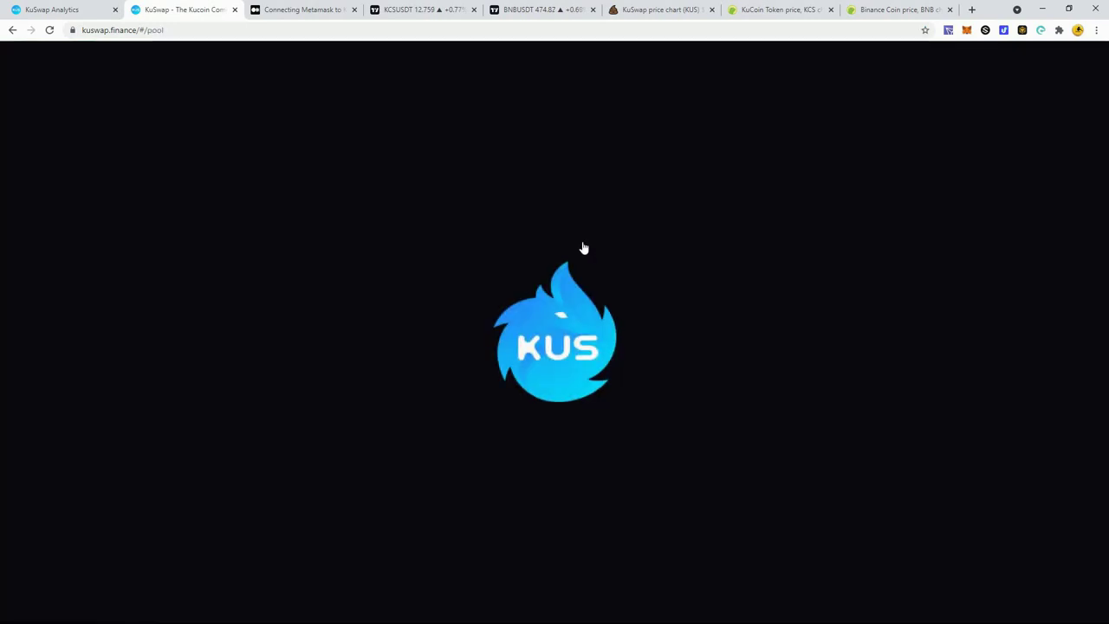
pyautogui.click(550, 364)
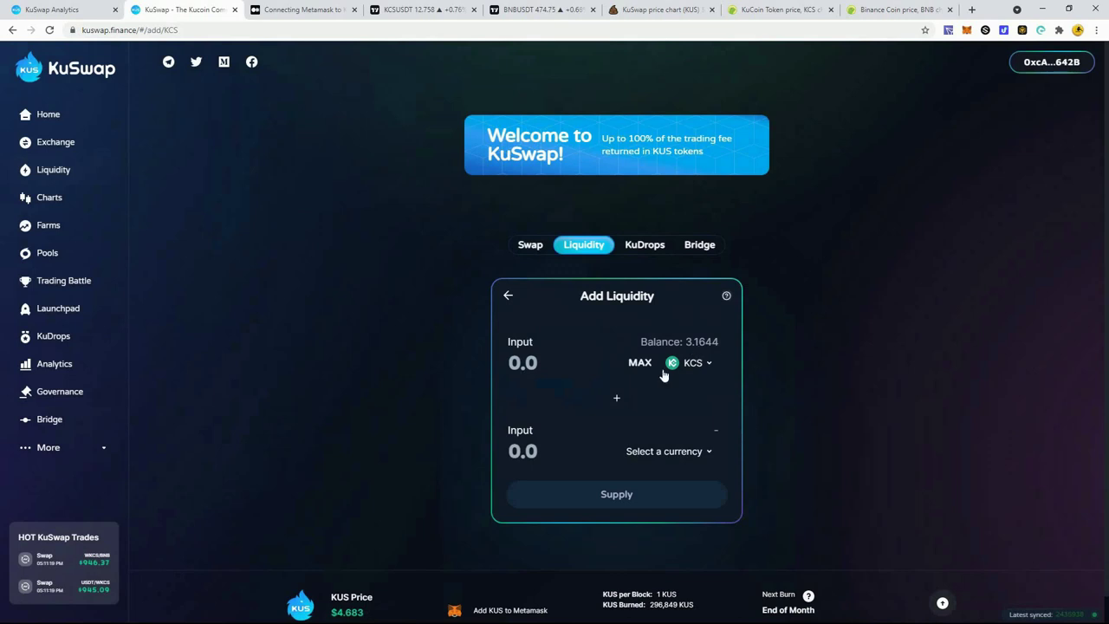
pyautogui.click(694, 362)
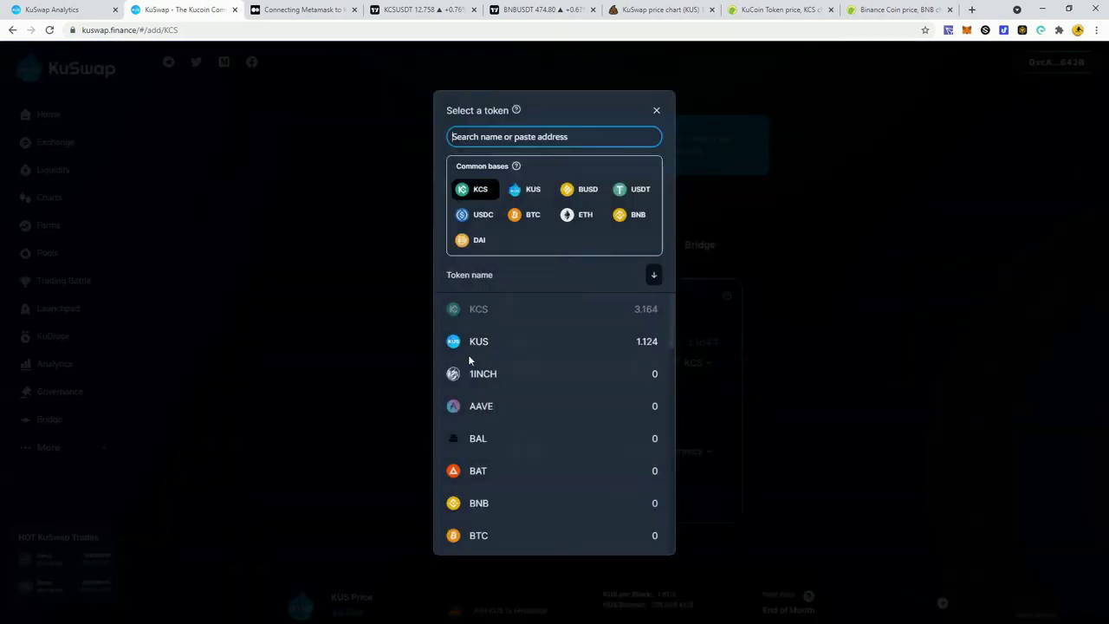
pyautogui.click(480, 342)
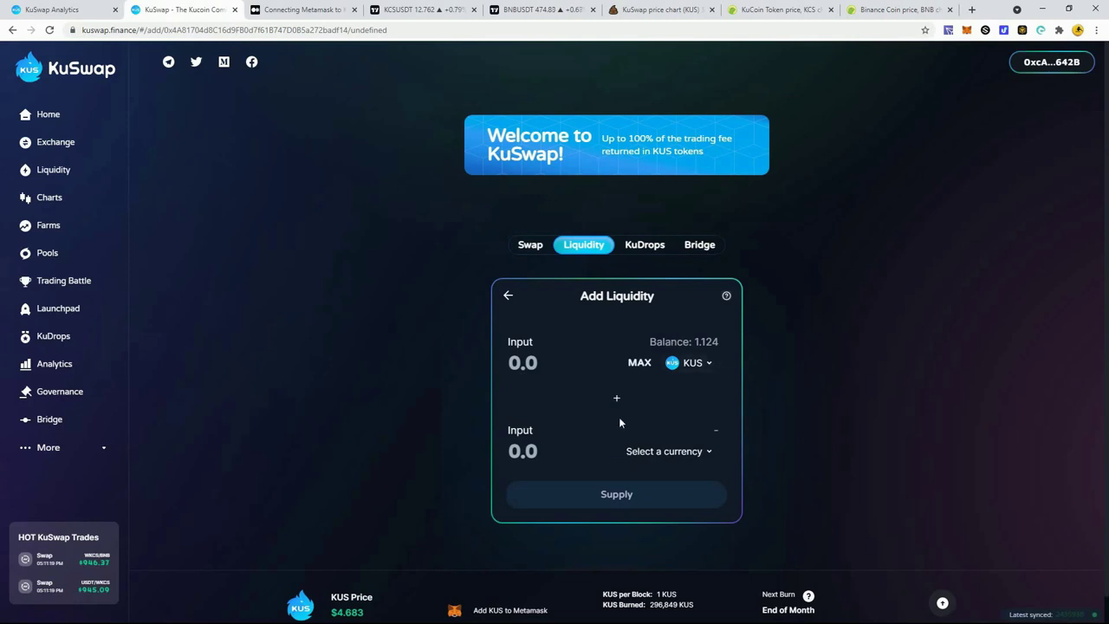
pyautogui.click(657, 453)
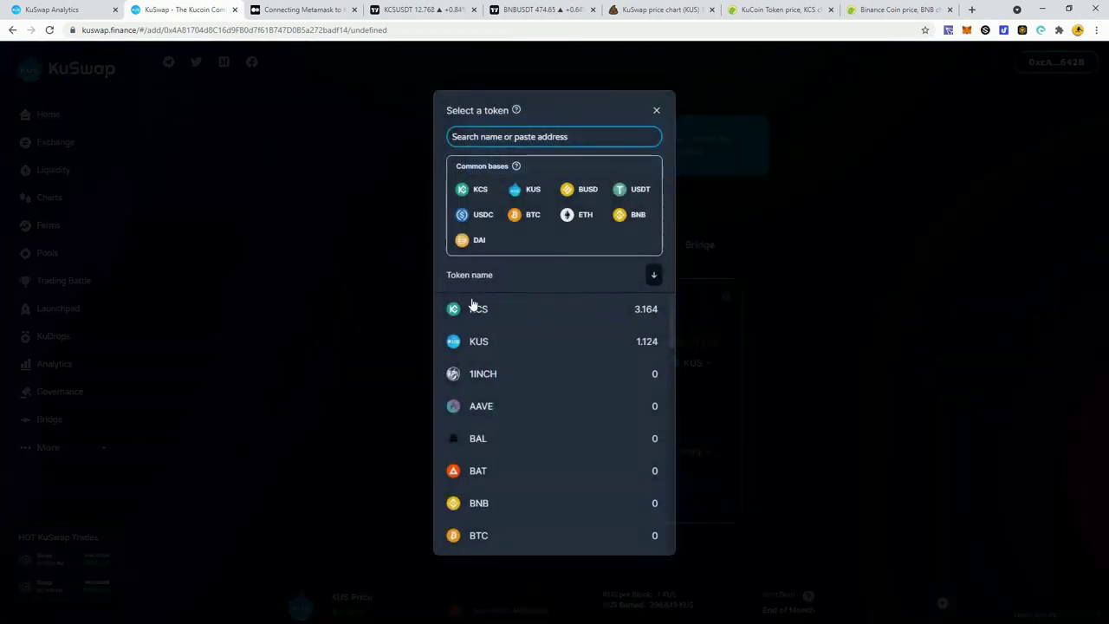
pyautogui.click(474, 309)
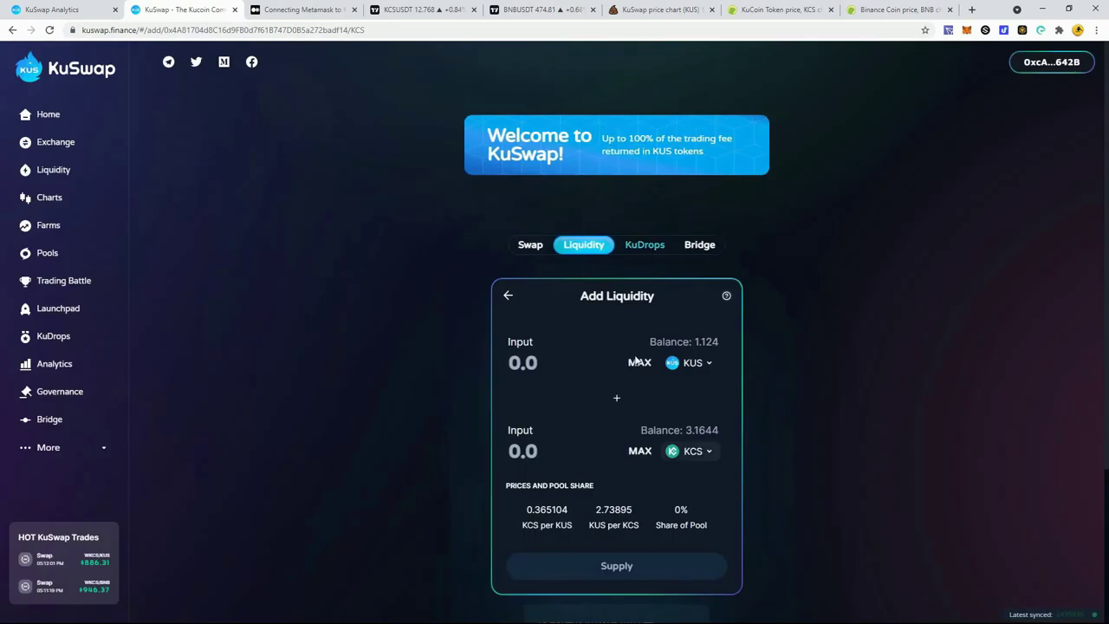
pyautogui.click(640, 362)
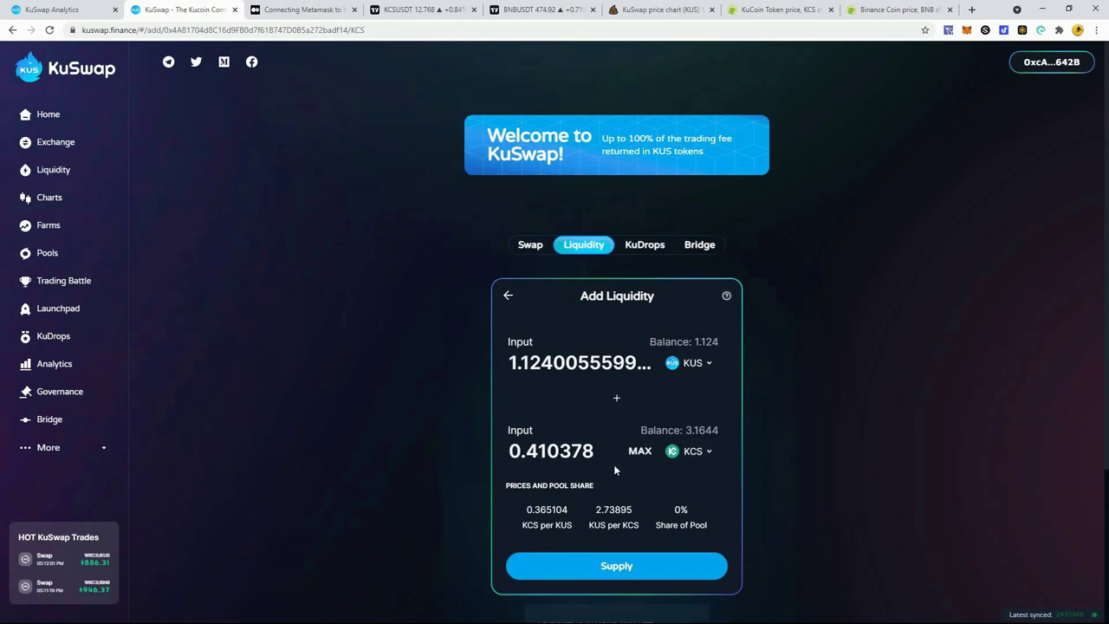
# Supply 1.12 KUS and 0.41 KCS to the pool, approving the transaction in MetaMask.
pyautogui.click(621, 569)
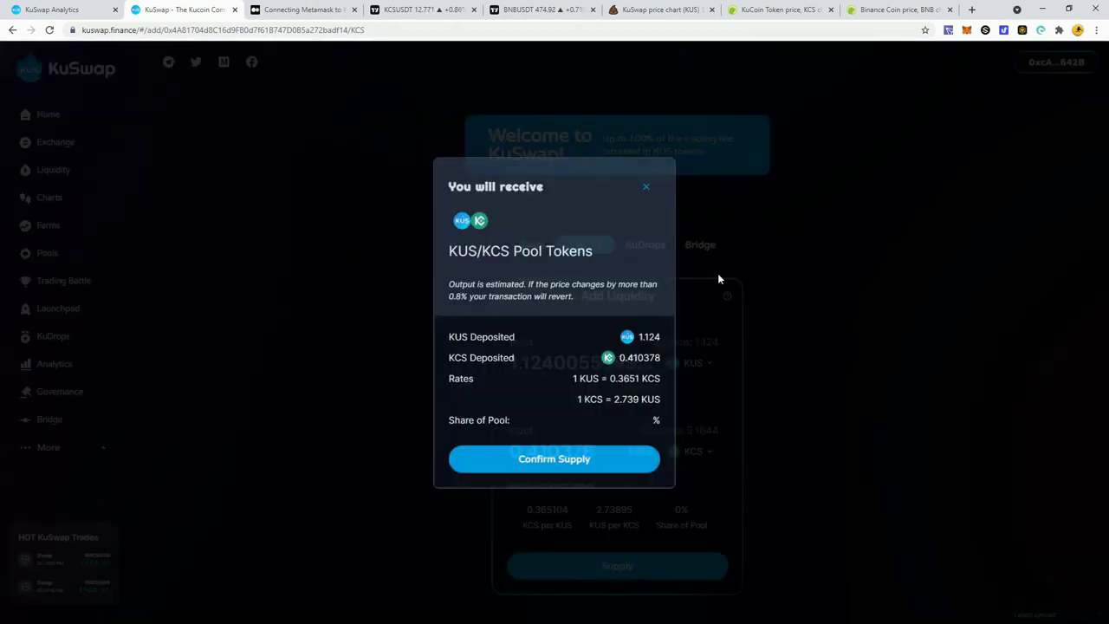
pyautogui.click(538, 460)
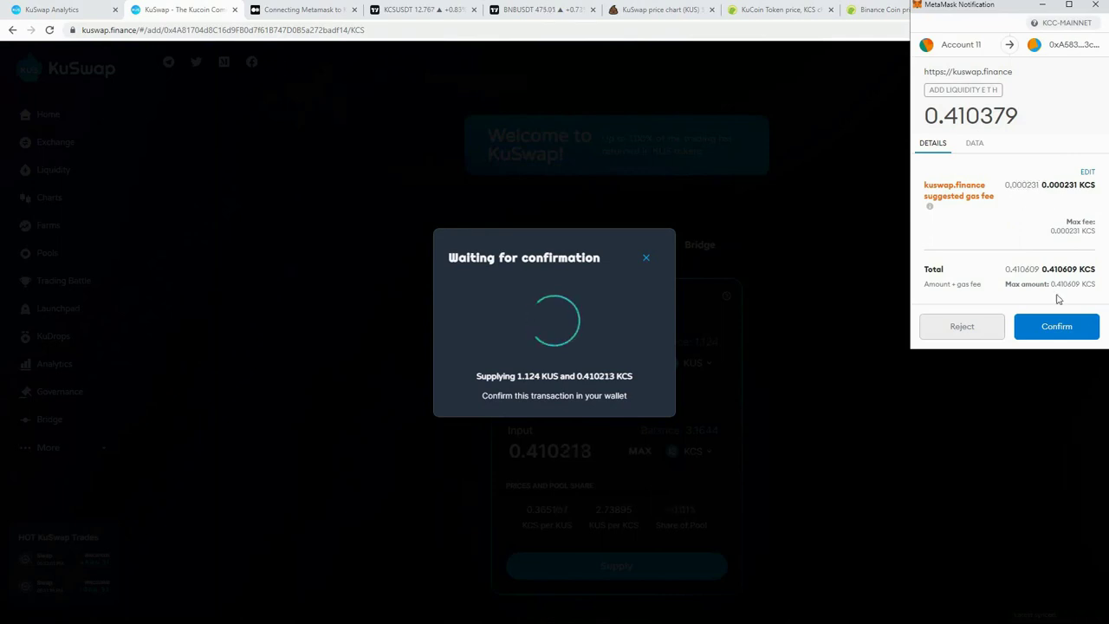
pyautogui.click(1072, 325)
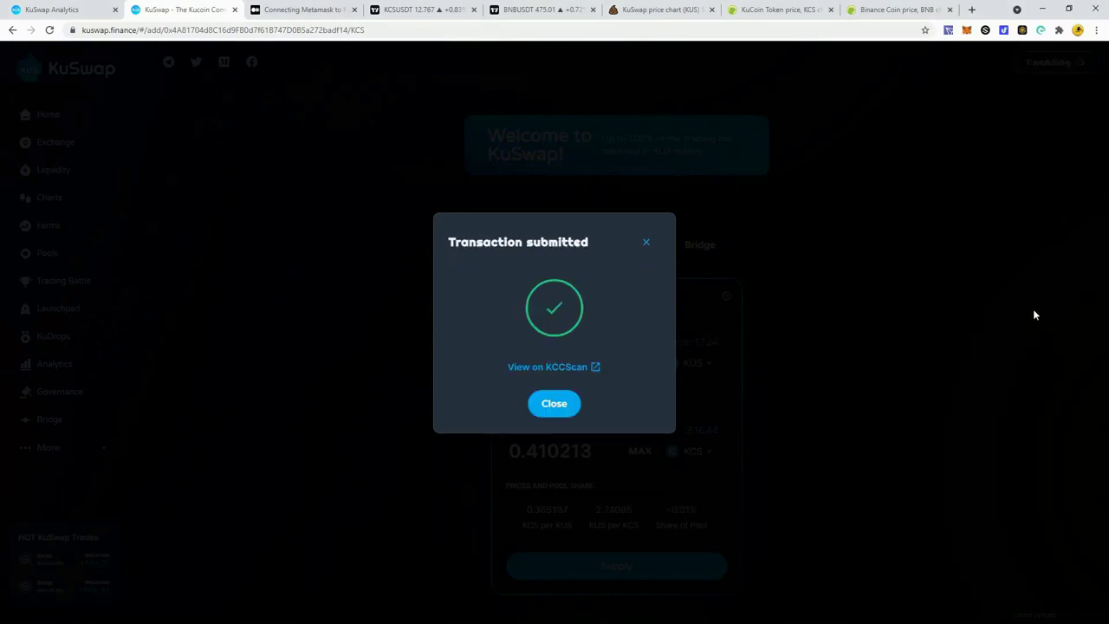
pyautogui.click(574, 404)
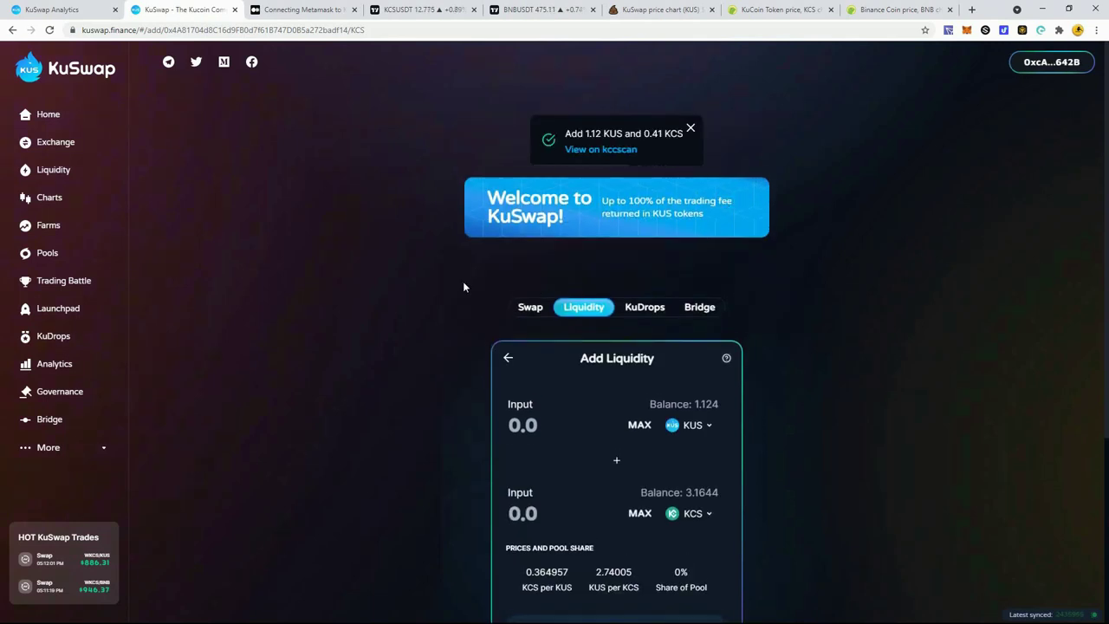
# Stake the full 0.6672 KCS-KUS LP balance in the farm, bringing staked LP to 67.8004.
pyautogui.click(49, 226)
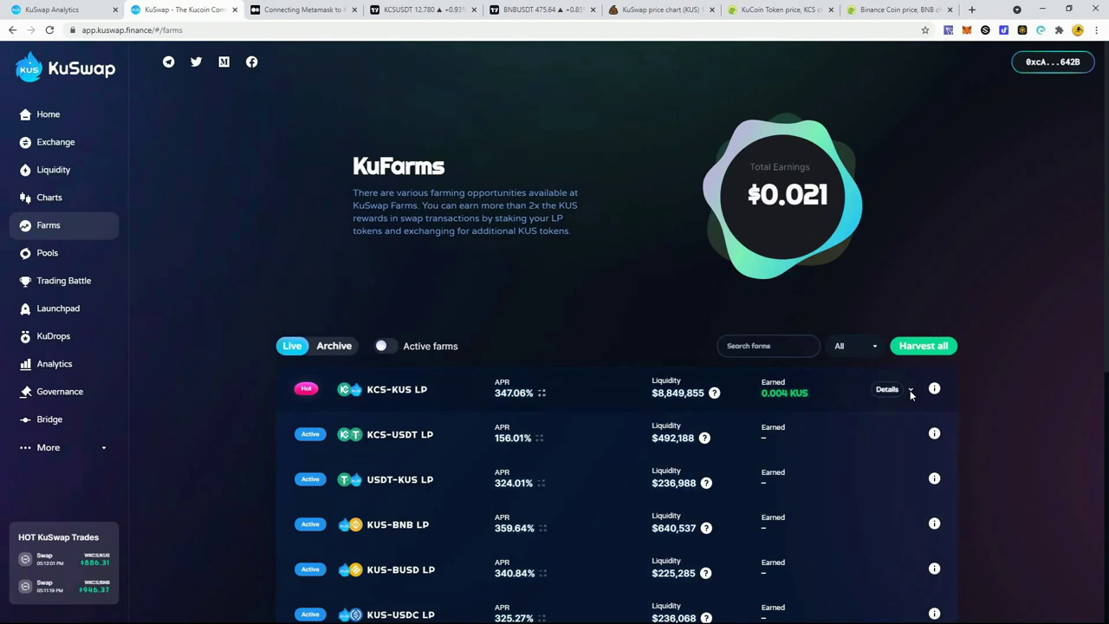
pyautogui.click(910, 391)
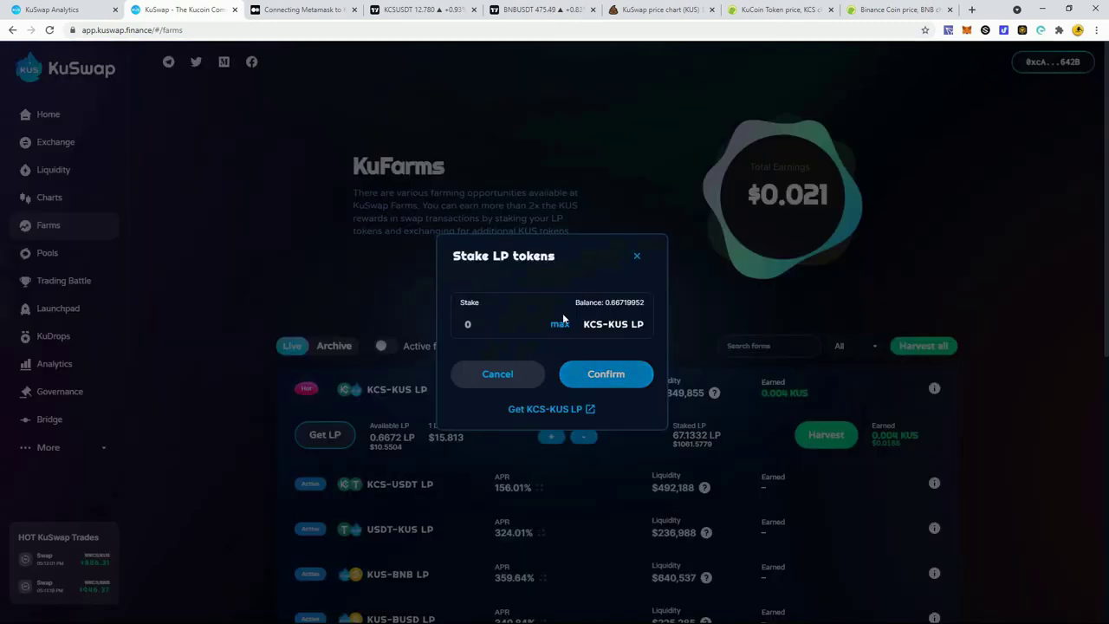
pyautogui.click(560, 325)
pyautogui.click(603, 379)
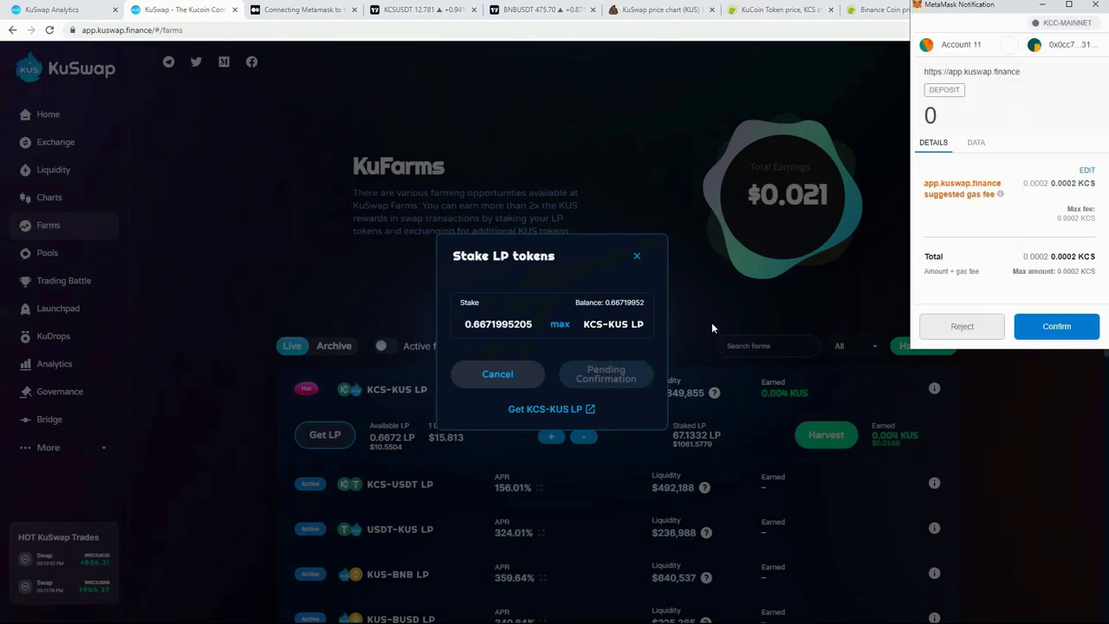
pyautogui.click(1083, 327)
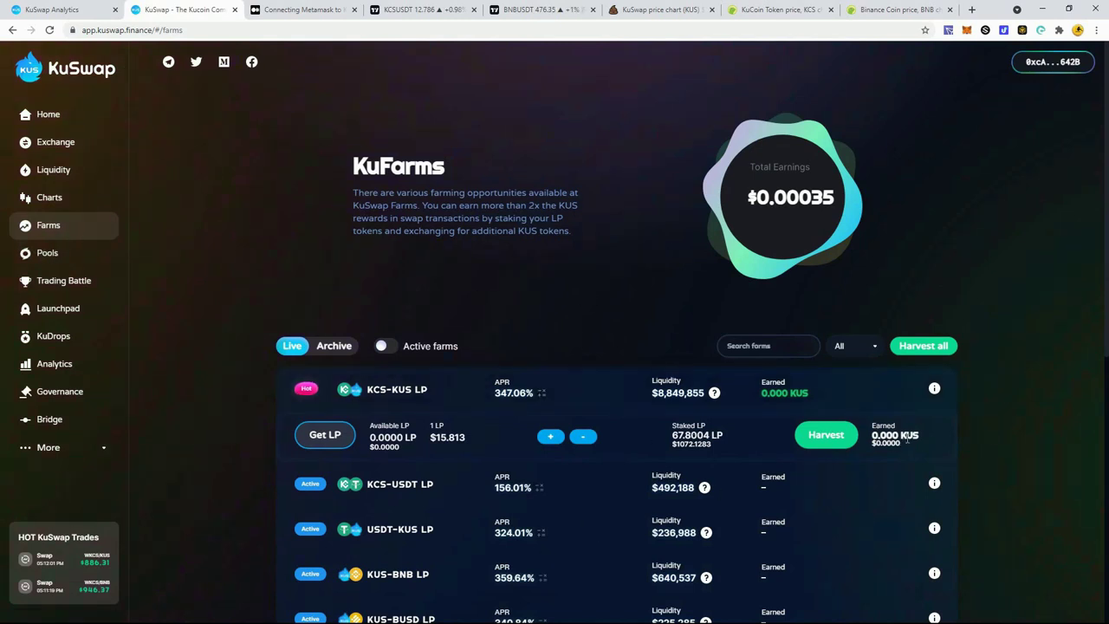
# Switch to the KCSUSDT TradingView chart showing KuCoin Token/Tether on 3-day Heikin Ashi candles.
pyautogui.moveTo(718, 381)
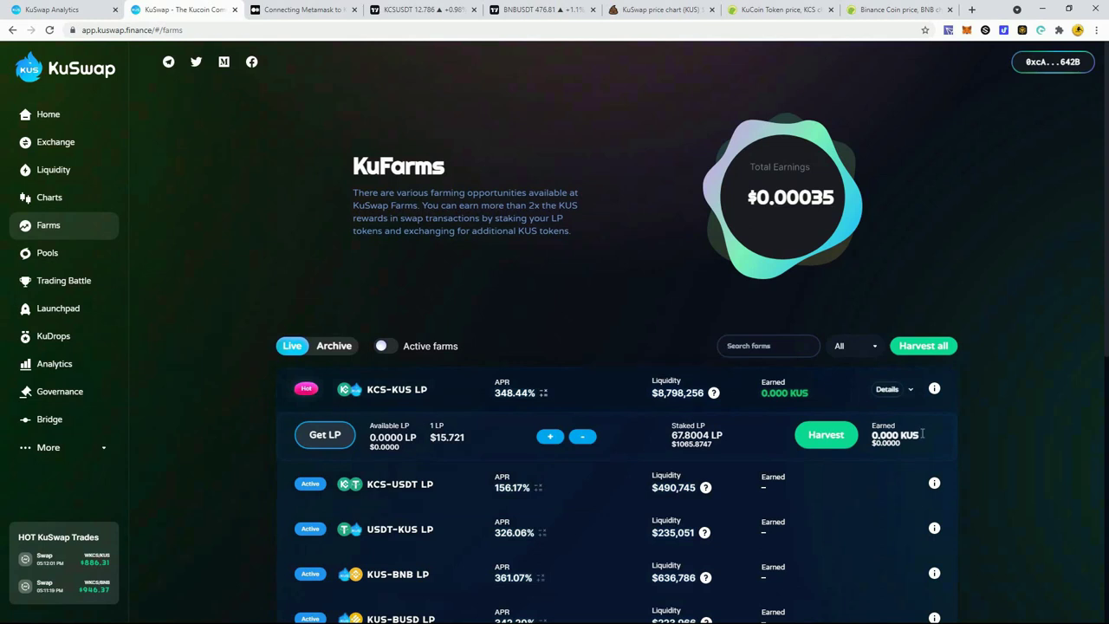
pyautogui.click(416, 10)
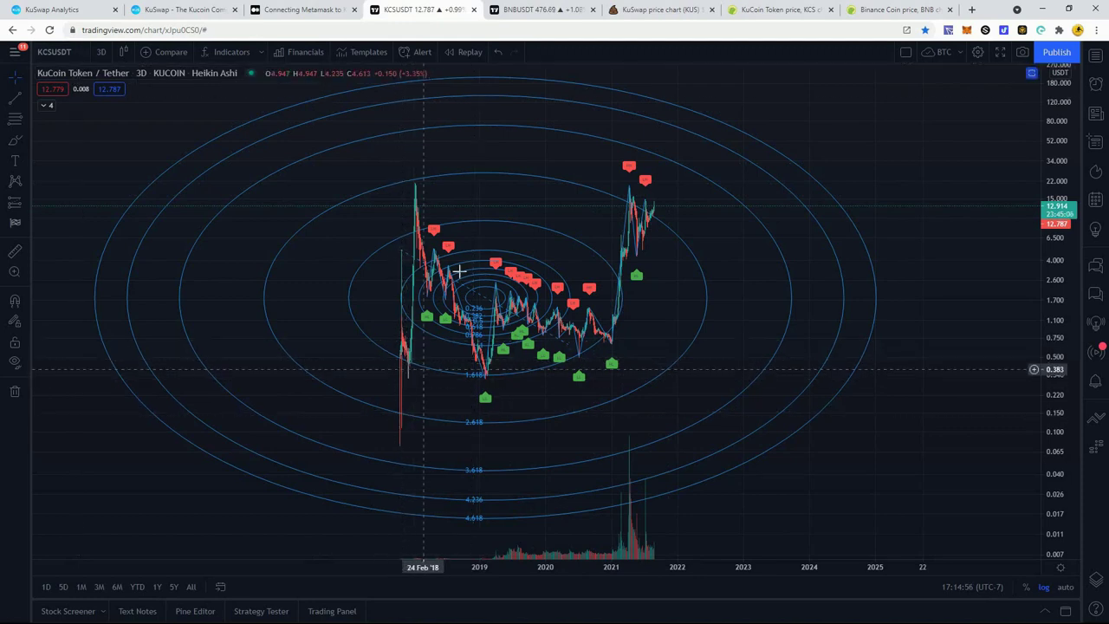
# Compare the BNB/USDT chart with KCS/USDT, then bring up KuCoin Token's CoinGecko page.
pyautogui.click(523, 8)
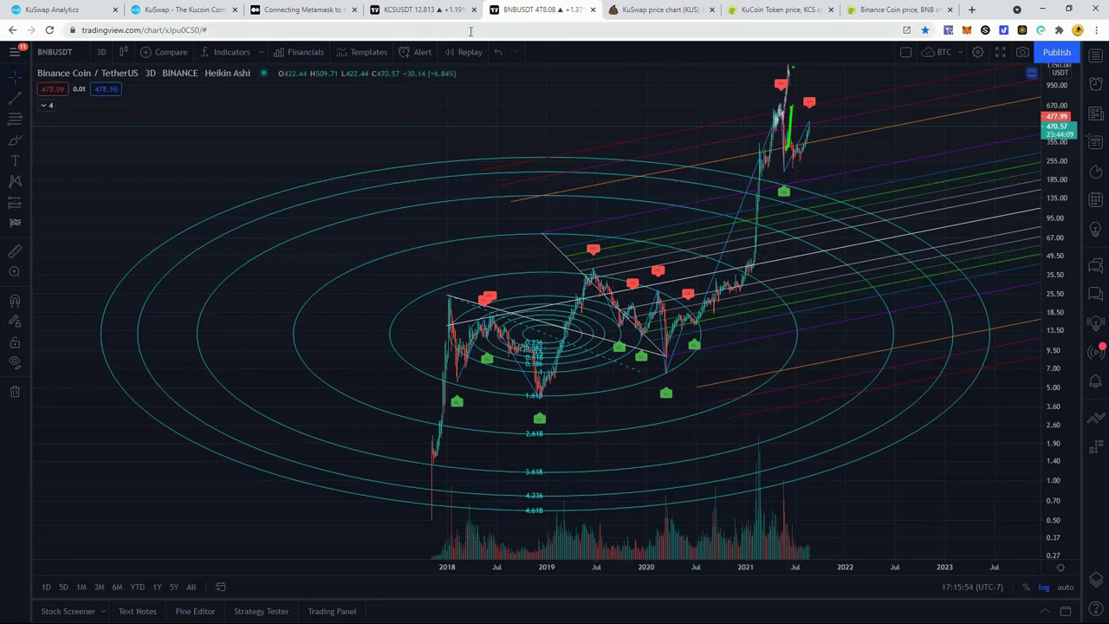
pyautogui.click(419, 11)
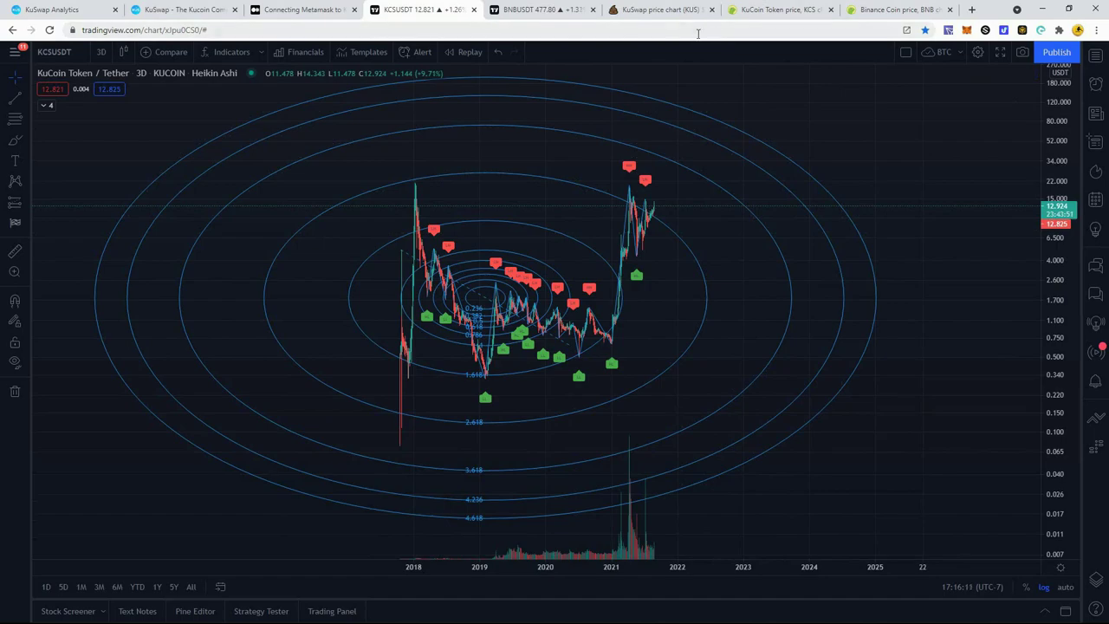
pyautogui.click(747, 7)
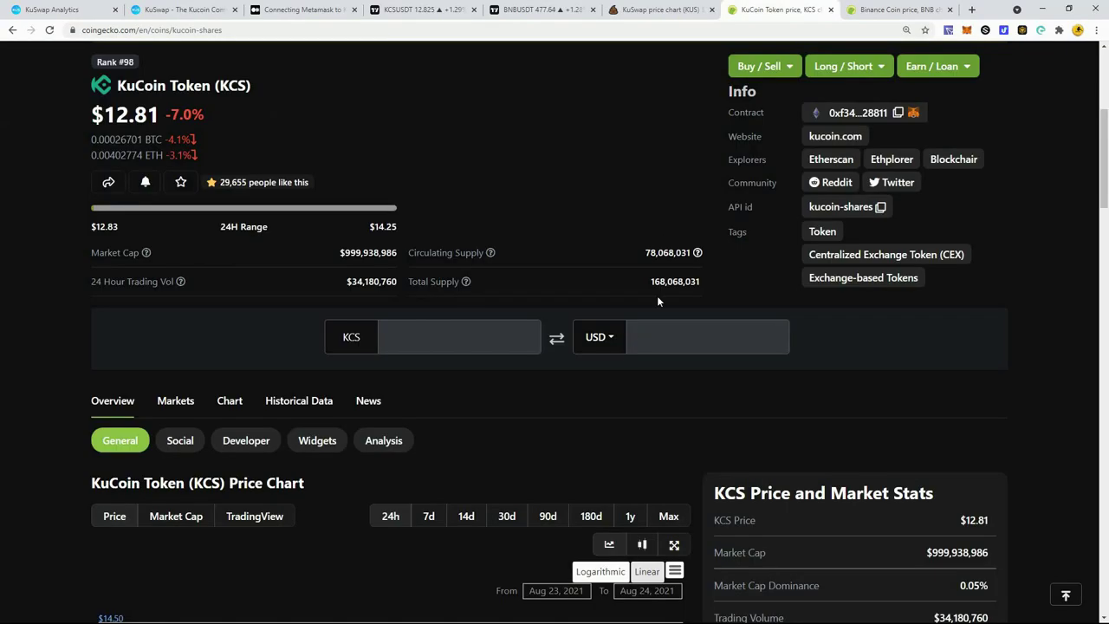
pyautogui.click(871, 7)
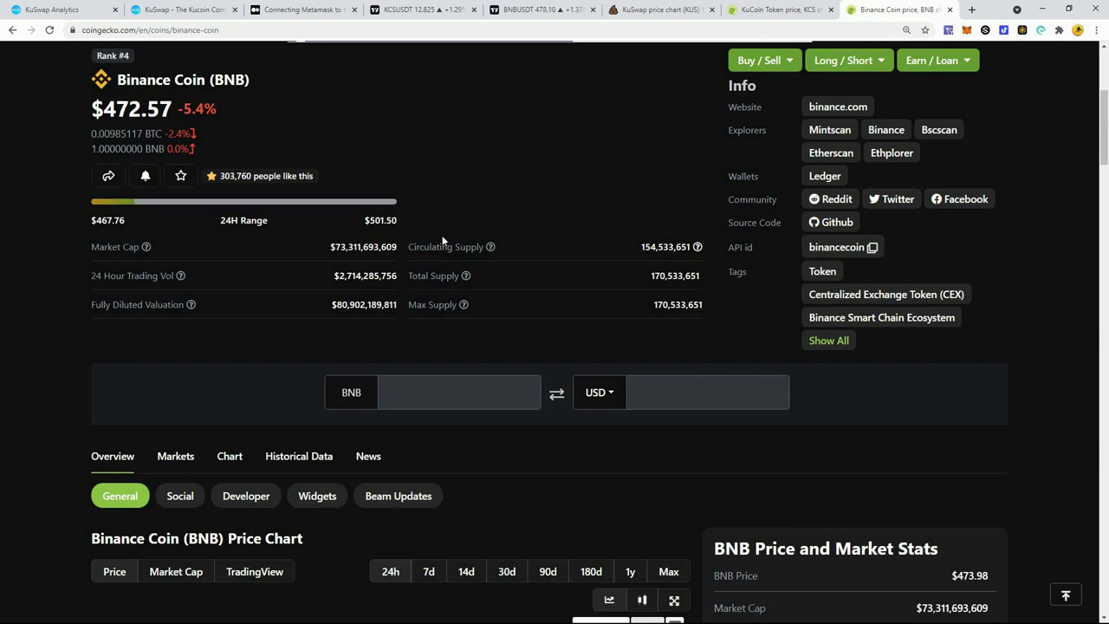
pyautogui.click(770, 7)
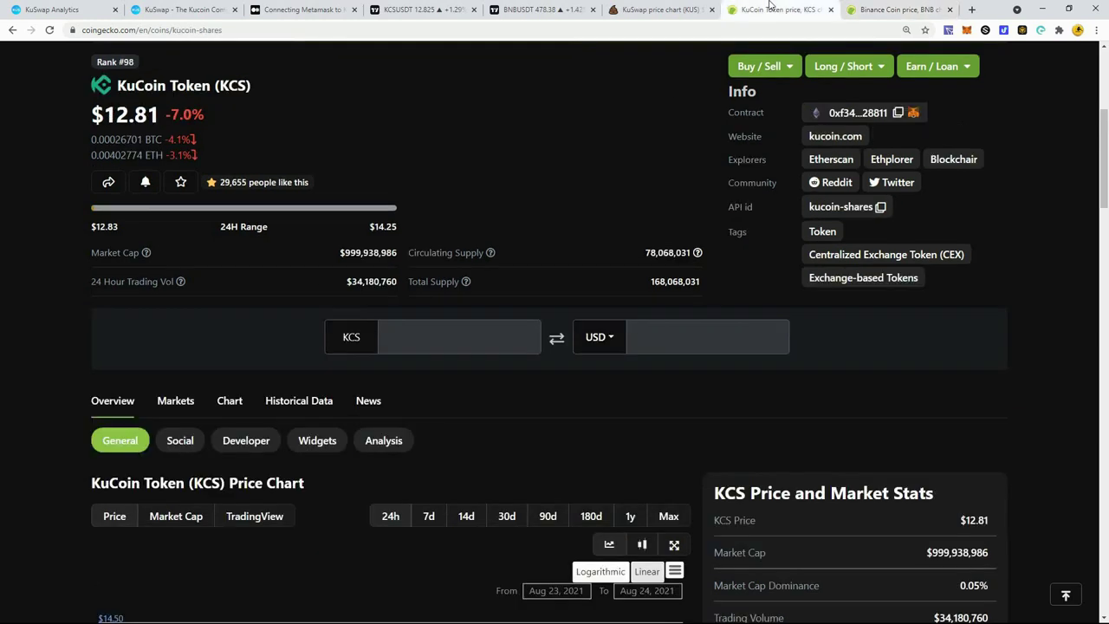
pyautogui.moveTo(363, 252); pyautogui.dragTo(410, 247)
pyautogui.click(855, 9)
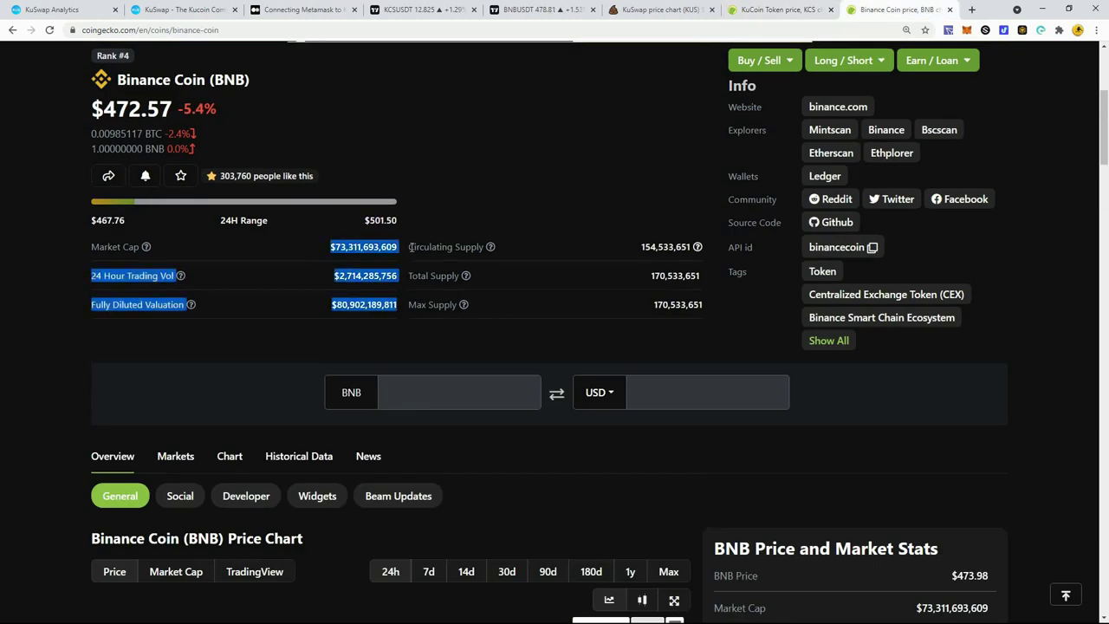
pyautogui.click(732, 8)
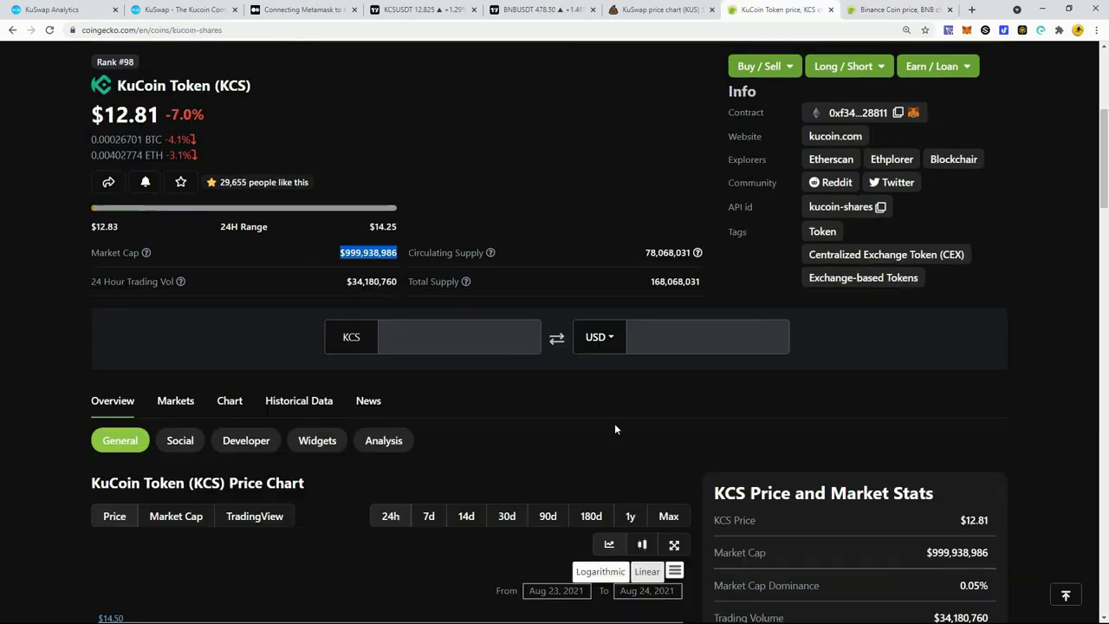
pyautogui.click(379, 256)
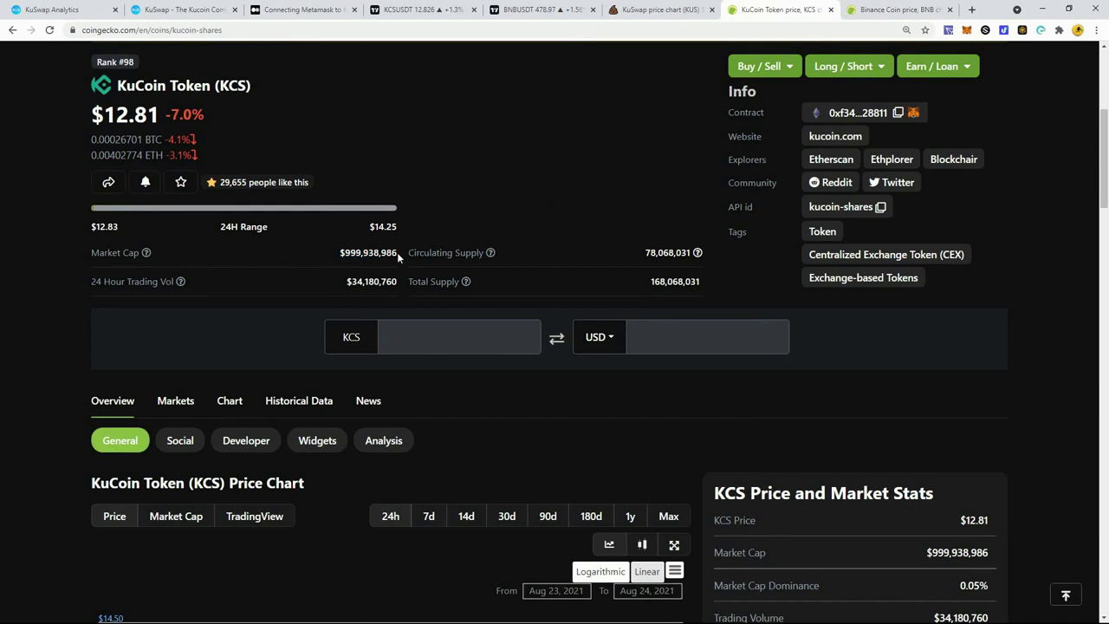
pyautogui.moveTo(397, 252)
pyautogui.mouseDown()
pyautogui.moveTo(345, 253)
pyautogui.moveTo(397, 249)
pyautogui.mouseUp()
pyautogui.click(344, 252)
pyautogui.click(428, 205)
# View the PooCoin KUS/KCS chart full screen, glance at KuSwap Analytics, then return to KuFarms.
pyautogui.click(631, 7)
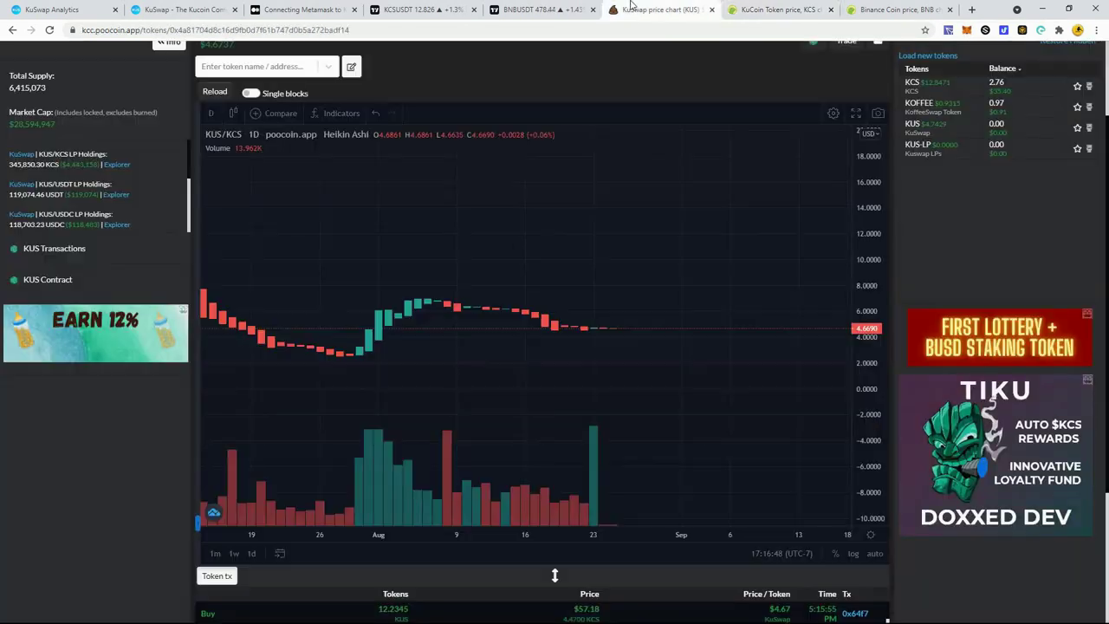
pyautogui.click(869, 121)
pyautogui.scroll(-2, 495, 309)
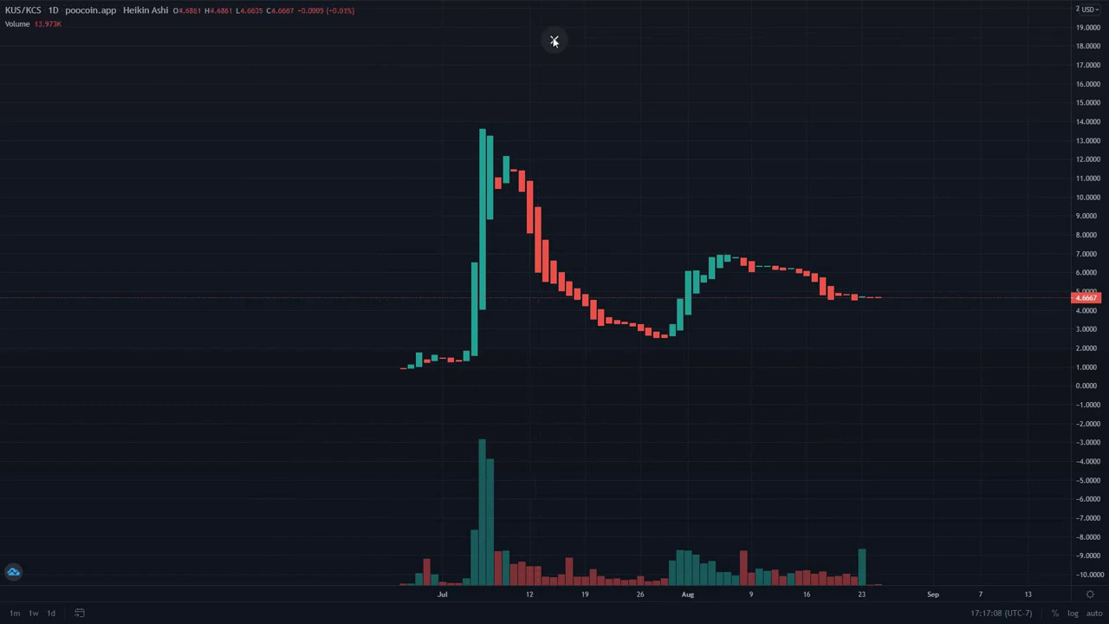
pyautogui.click(553, 41)
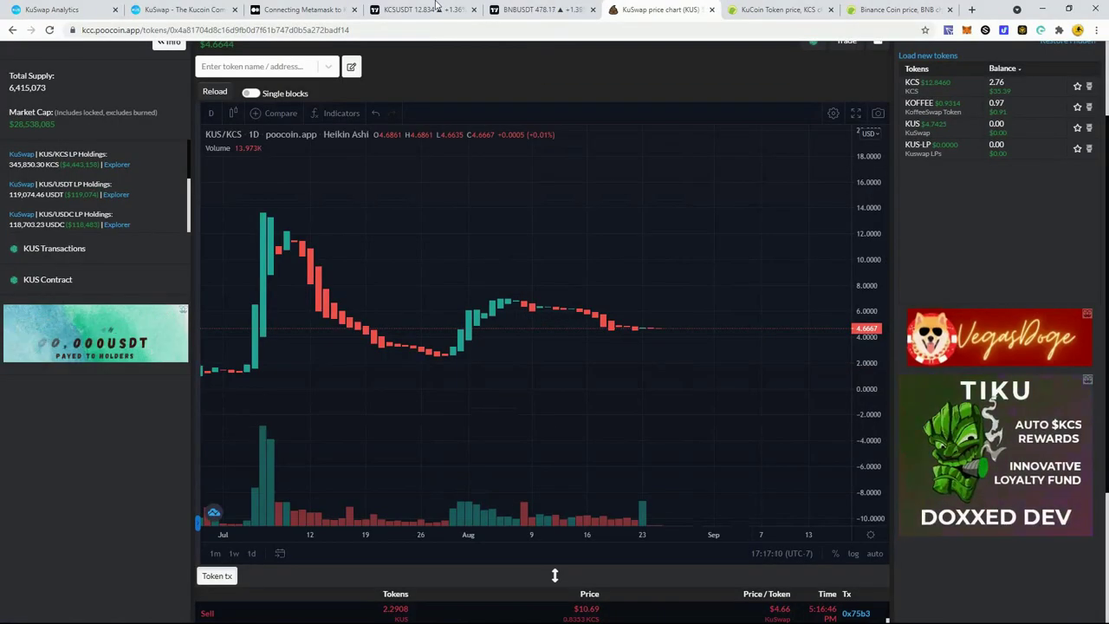
pyautogui.click(52, 9)
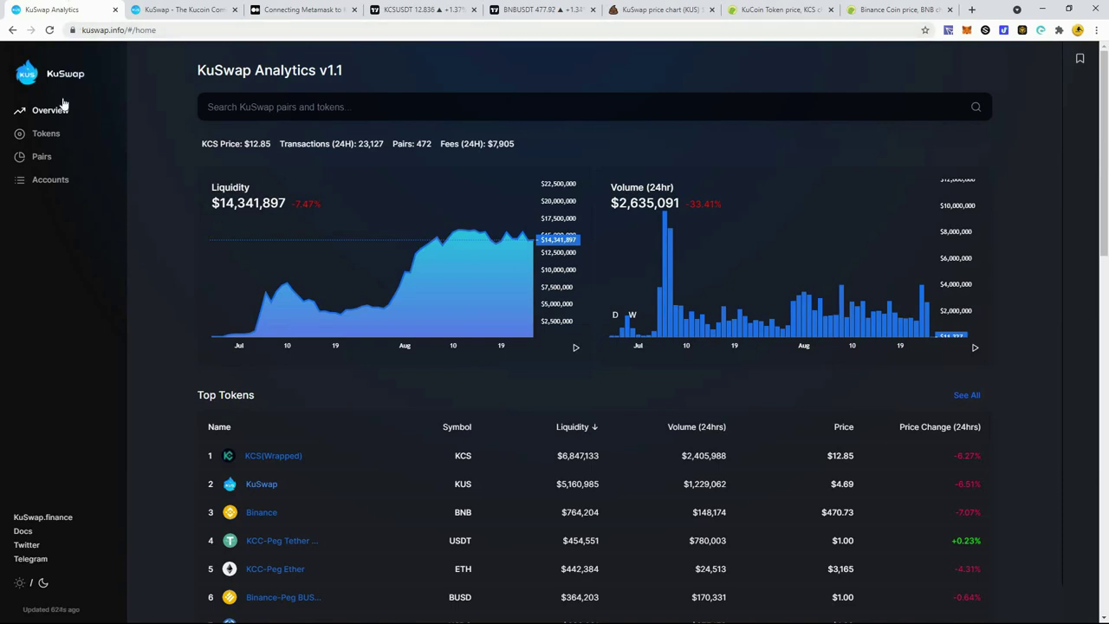
pyautogui.click(173, 10)
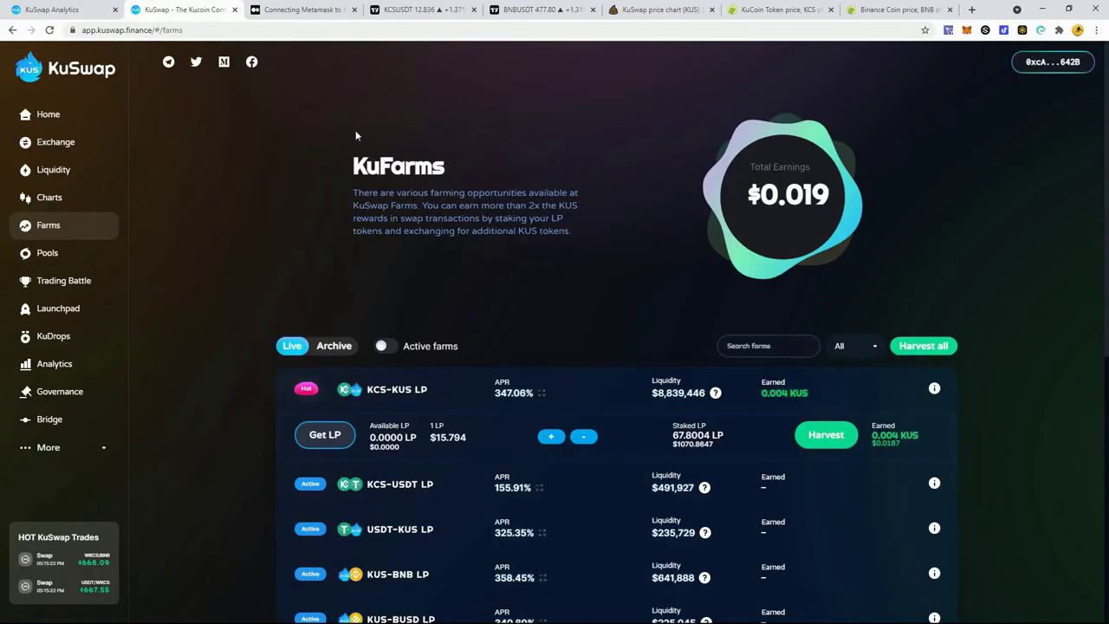
# Collapse the KCS-KUS LP farm row and show its ROI estimate of 347.06% over 365 days.
pyautogui.doubleClick(422, 192)
pyautogui.click(430, 191)
pyautogui.click(912, 390)
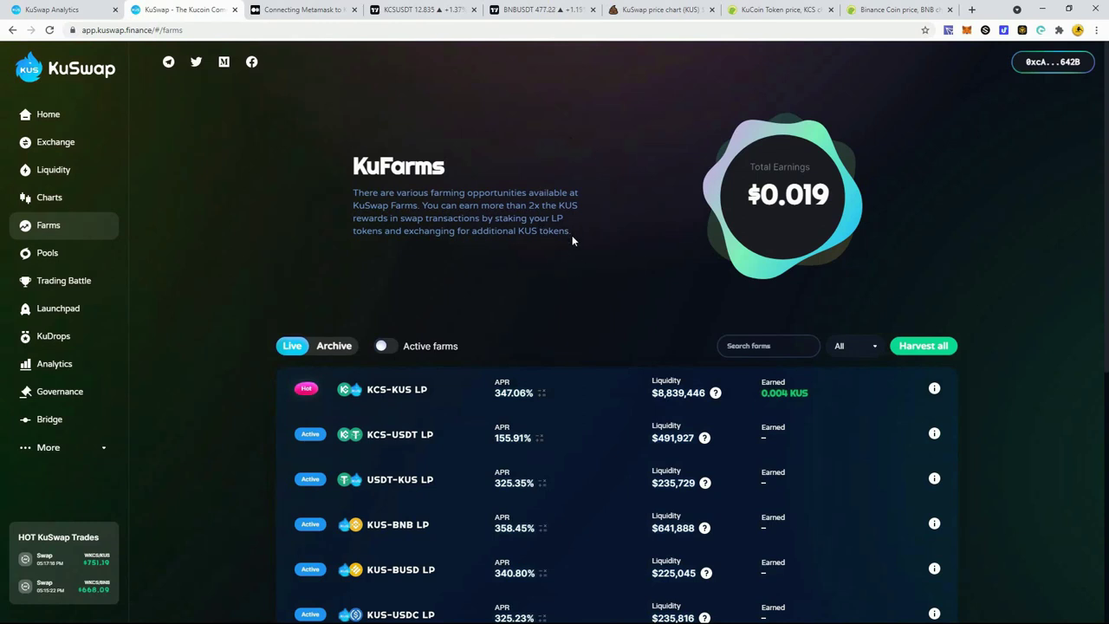
pyautogui.moveTo(571, 232); pyautogui.dragTo(373, 205)
pyautogui.click(372, 205)
pyautogui.click(542, 393)
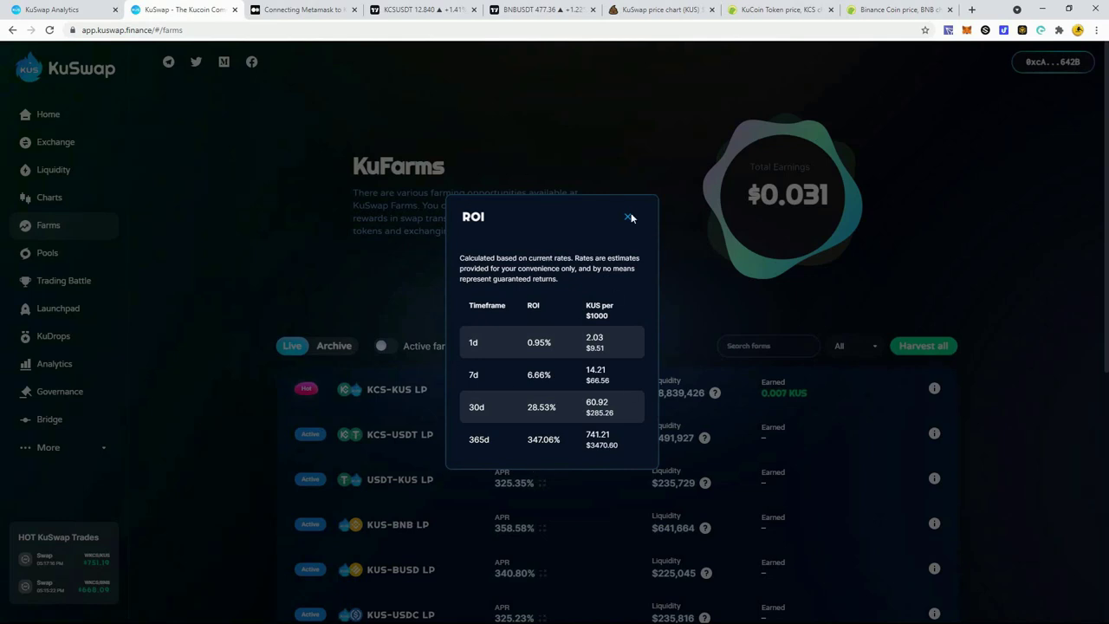
# Close the KCS-KUS LP ROI estimates after noting the 0.95% one-day ROI.
pyautogui.doubleClick(526, 342)
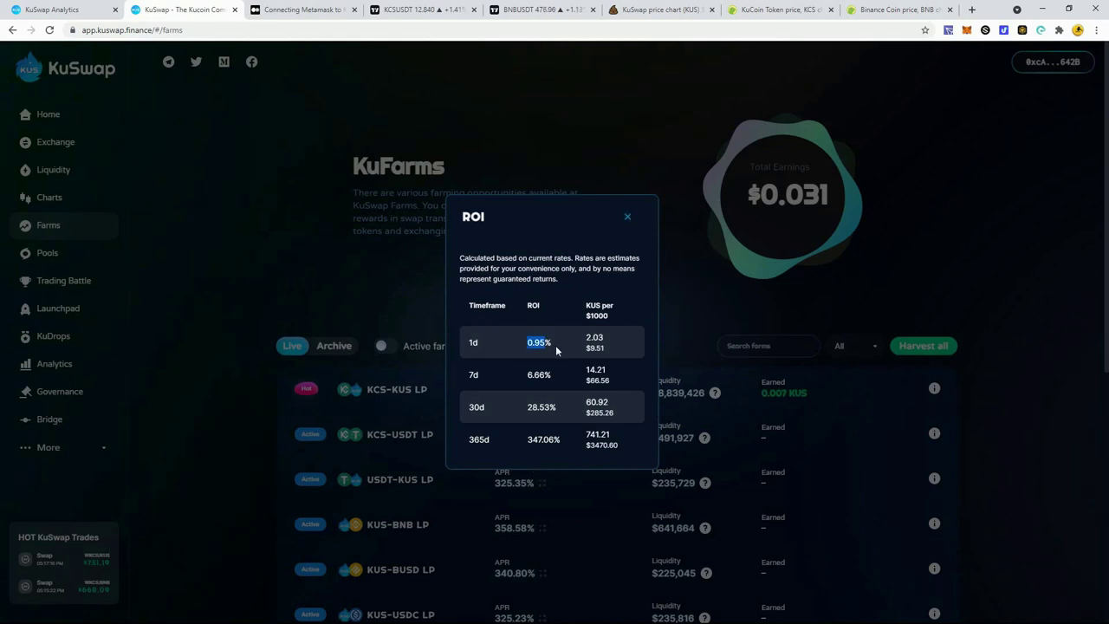
pyautogui.click(628, 220)
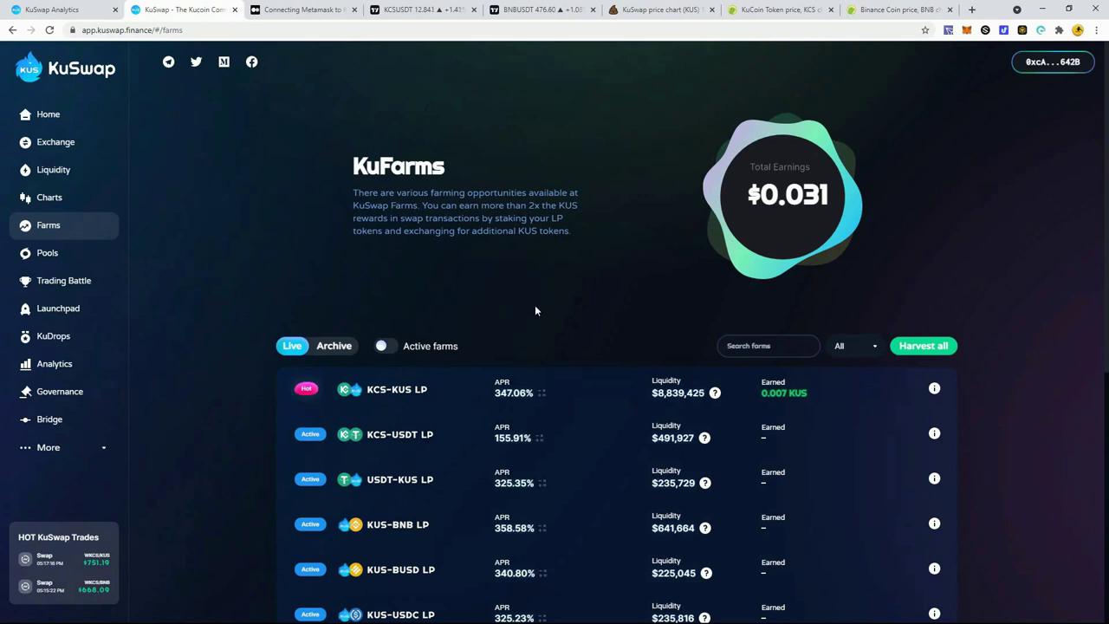
pyautogui.moveTo(858, 396)
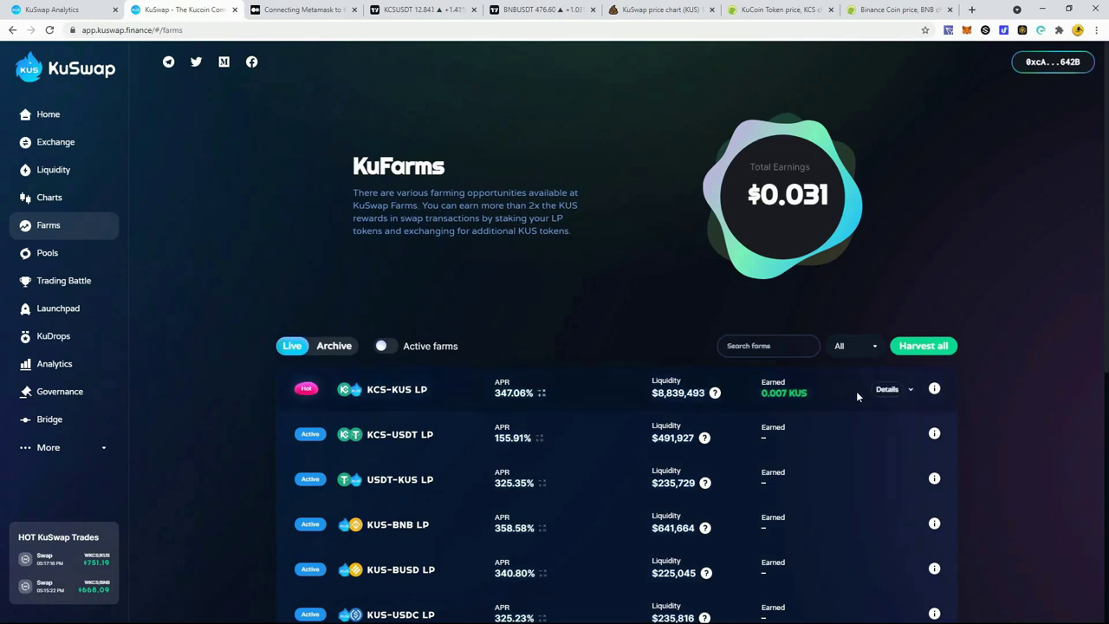
pyautogui.click(913, 392)
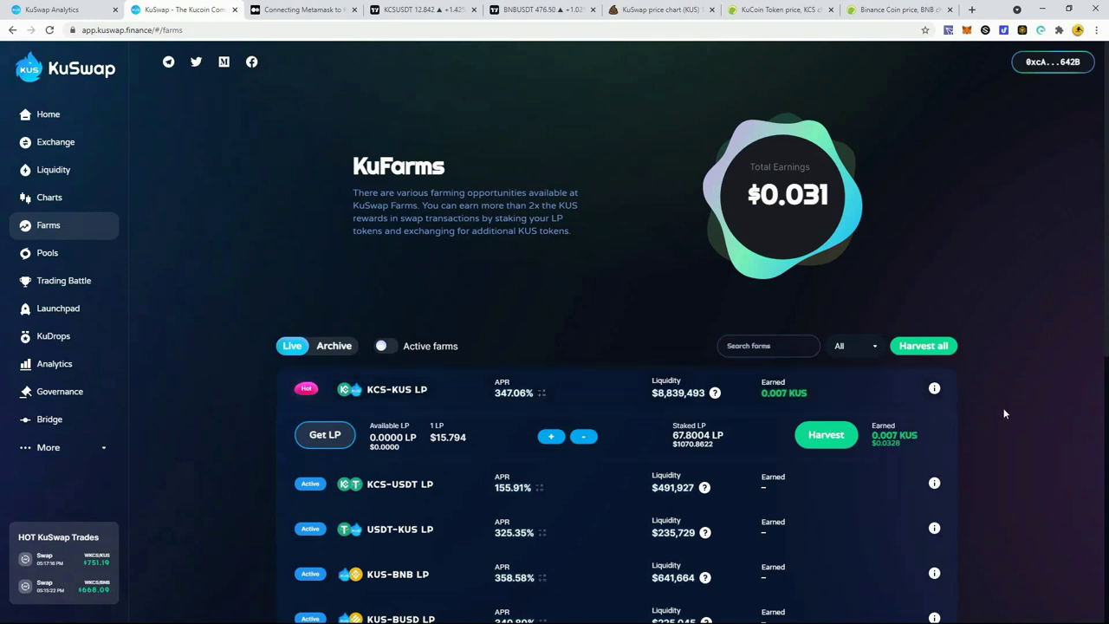
pyautogui.click(909, 391)
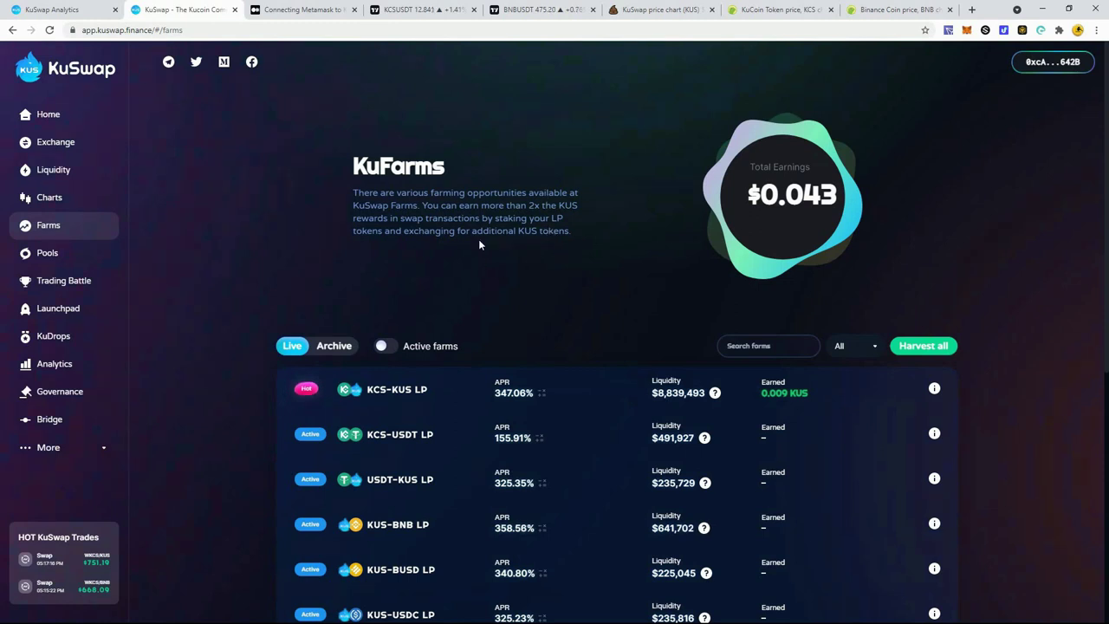
pyautogui.moveTo(378, 397)
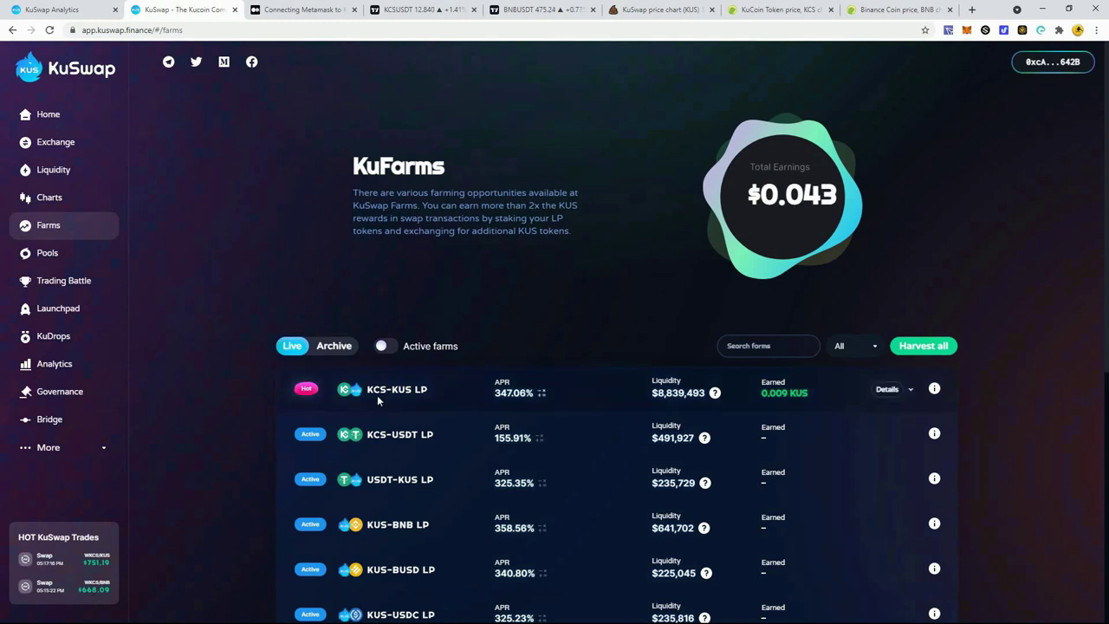